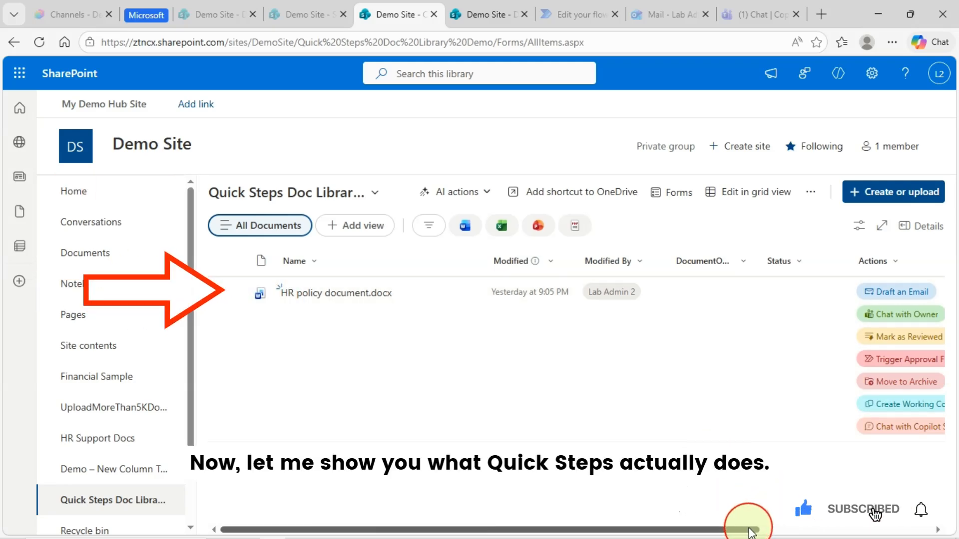
Step: Widen the DocumentOwner column in the Quick Steps Doc Library so its full heading fits
left_click_drag(744, 521, 843, 524)
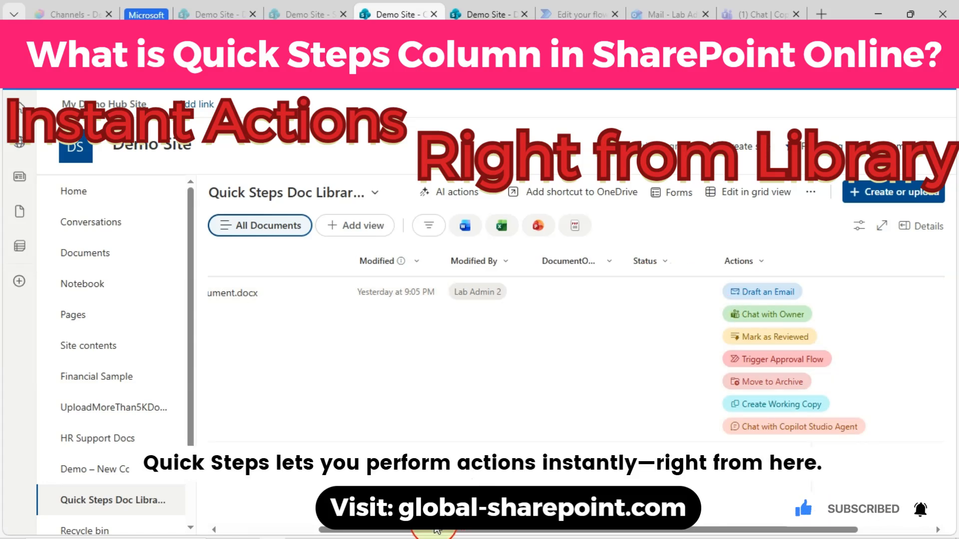
left_click_drag(439, 531, 342, 531)
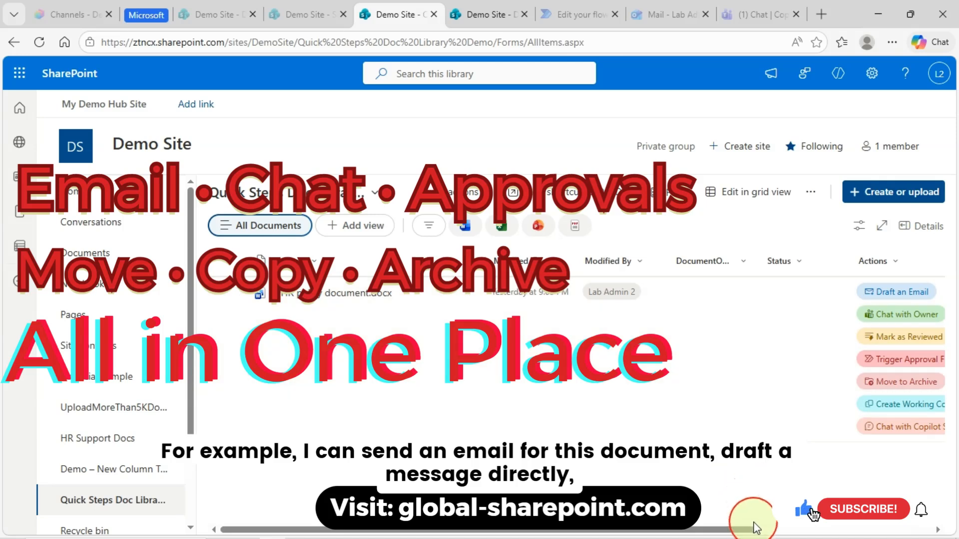
left_click_drag(739, 530, 832, 531)
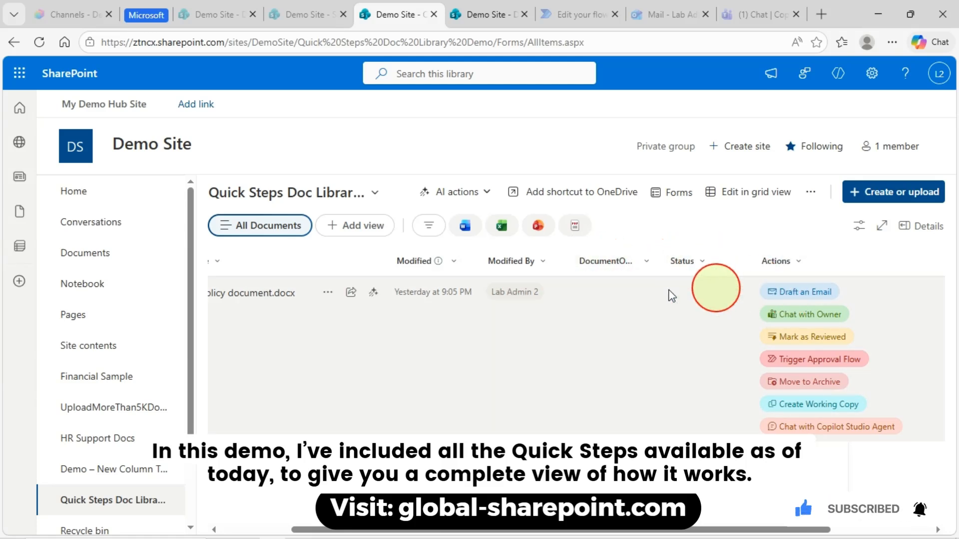
left_click_drag(659, 259, 705, 249)
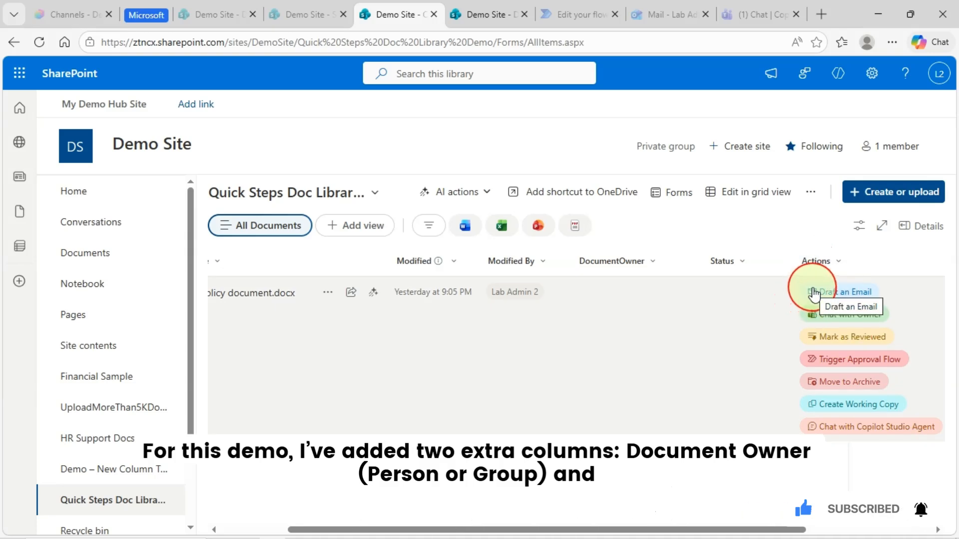
Step: Run the Draft an Email and Chat with Owner quick steps on HR policy document.docx, returning to the library after each
left_click_drag(553, 528, 470, 531)
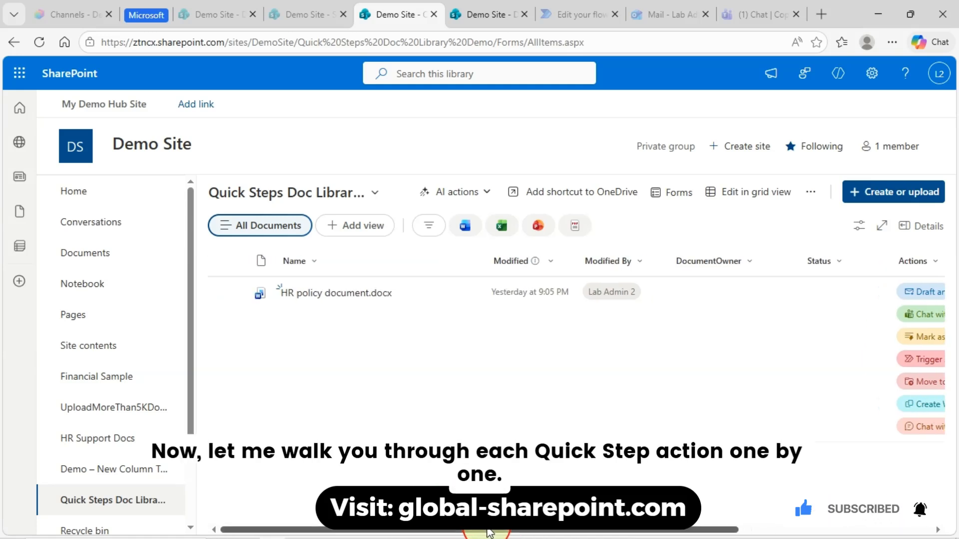
left_click_drag(499, 533, 515, 533)
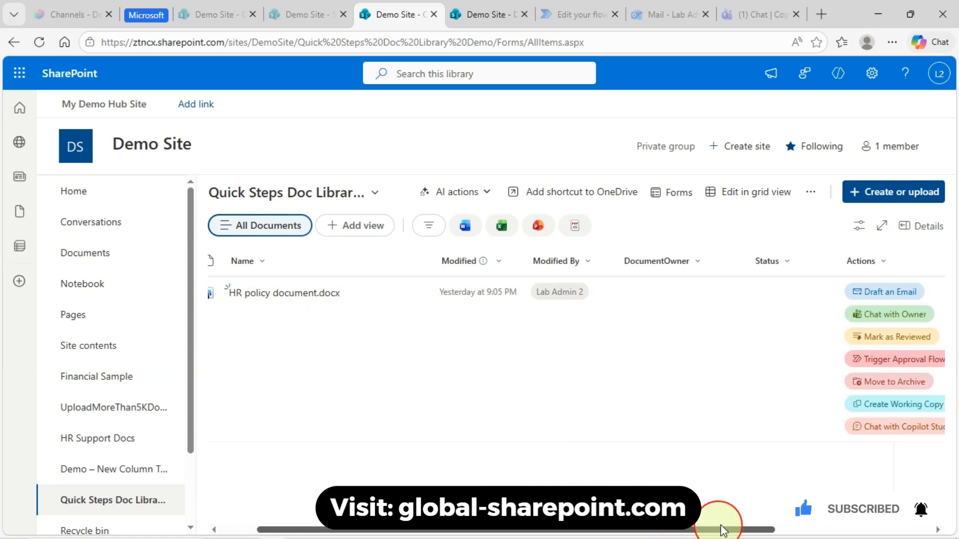
left_click_drag(728, 529, 795, 529)
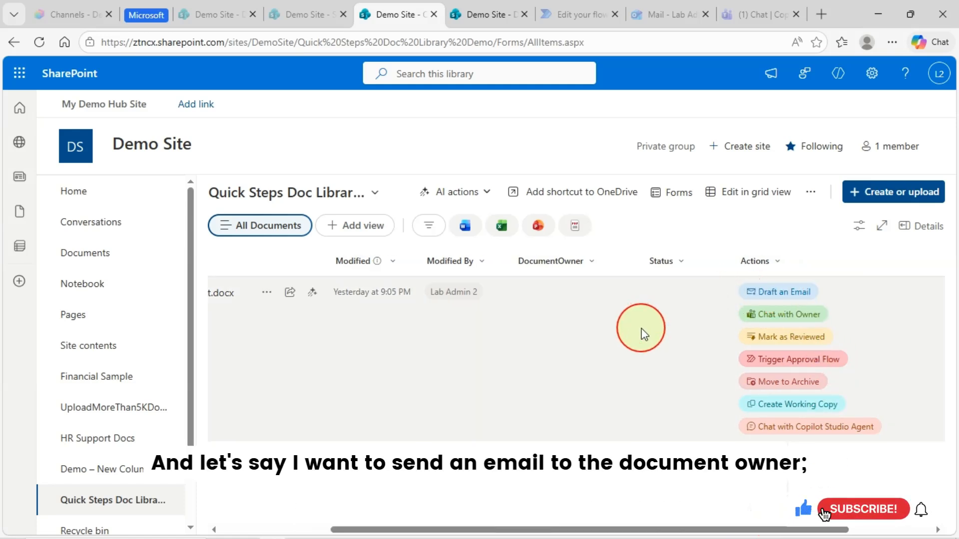
left_click(780, 300)
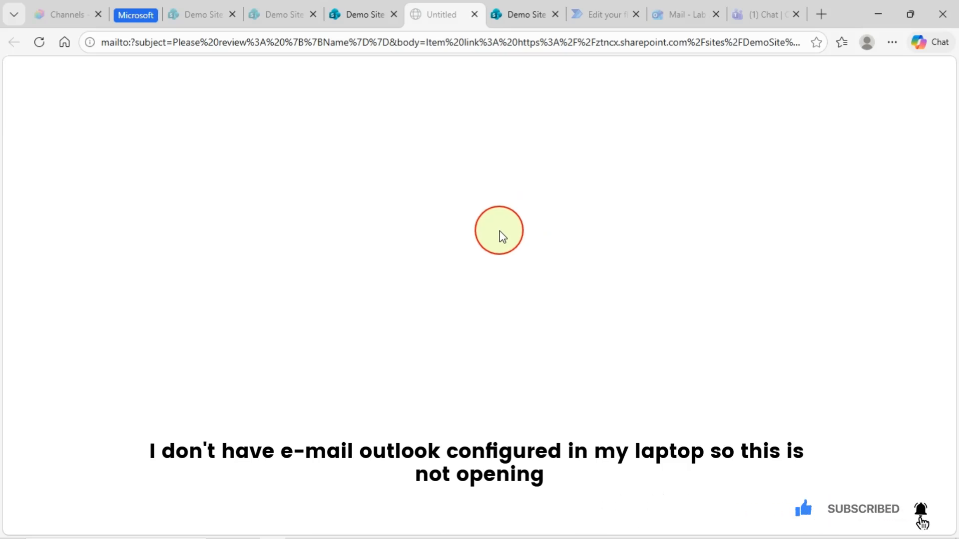
left_click(361, 19)
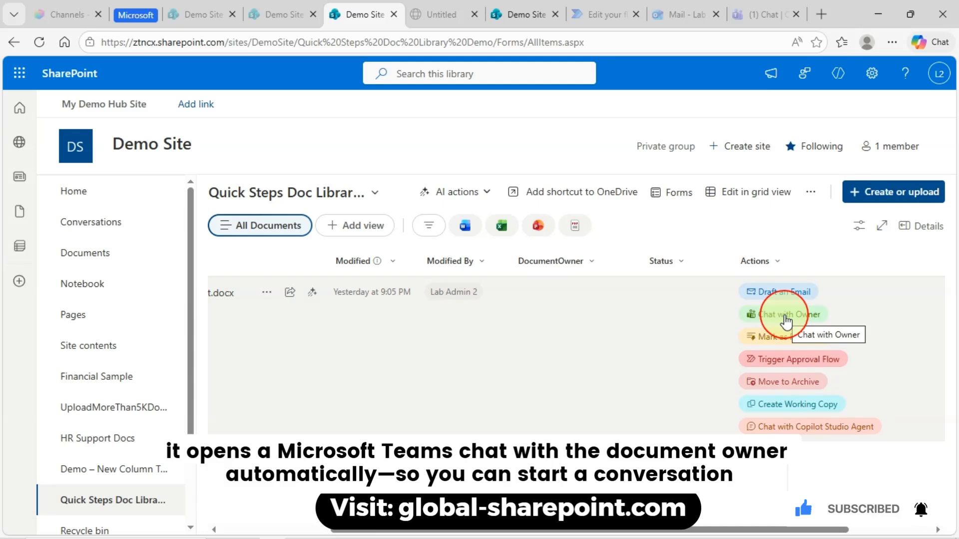
left_click(785, 321)
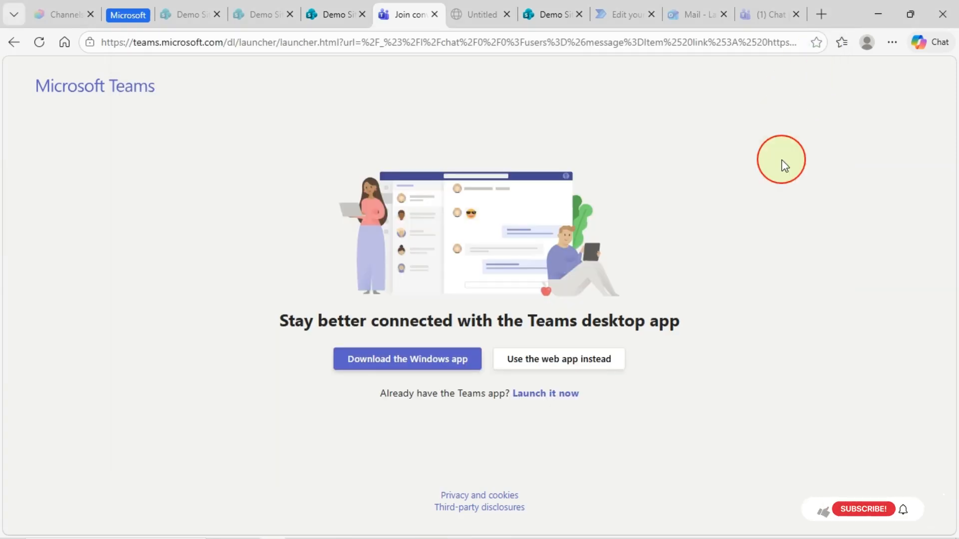
left_click(338, 13)
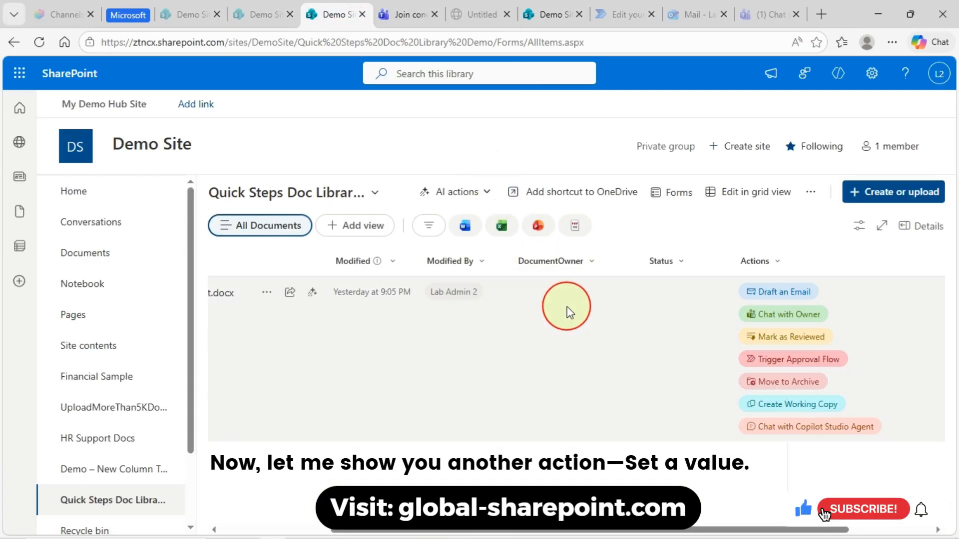
Step: Mark HR policy document.docx as reviewed and trigger its approval flow with the quick steps in the Actions column
left_click(790, 337)
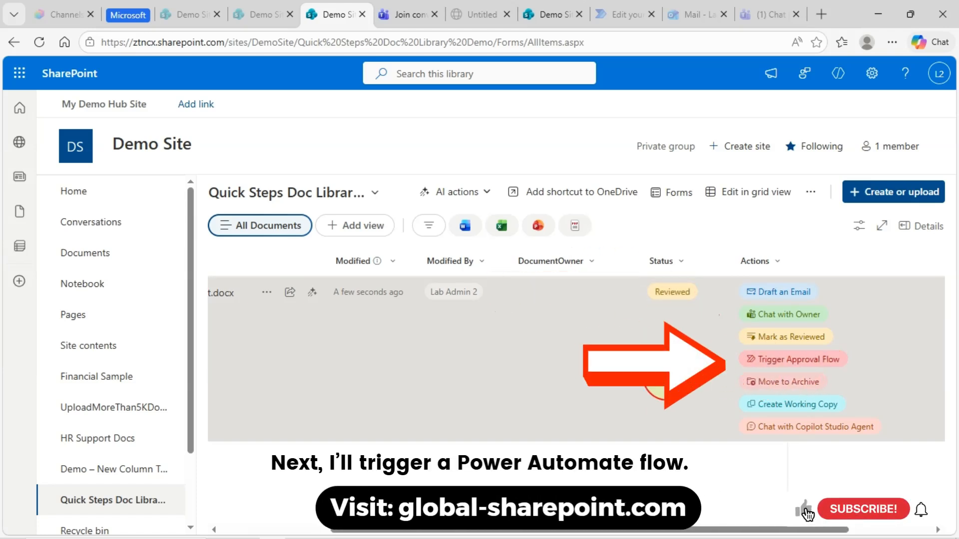
left_click(795, 369)
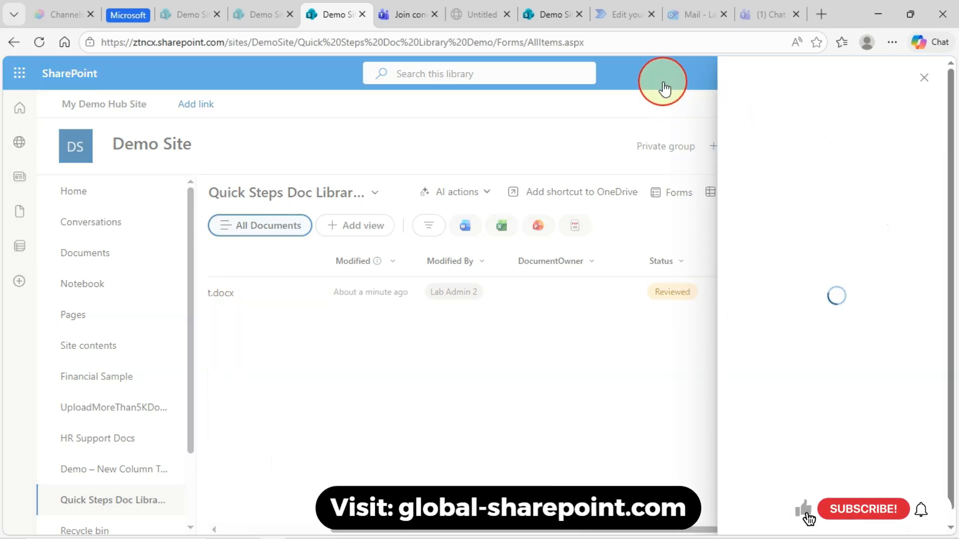
left_click(616, 13)
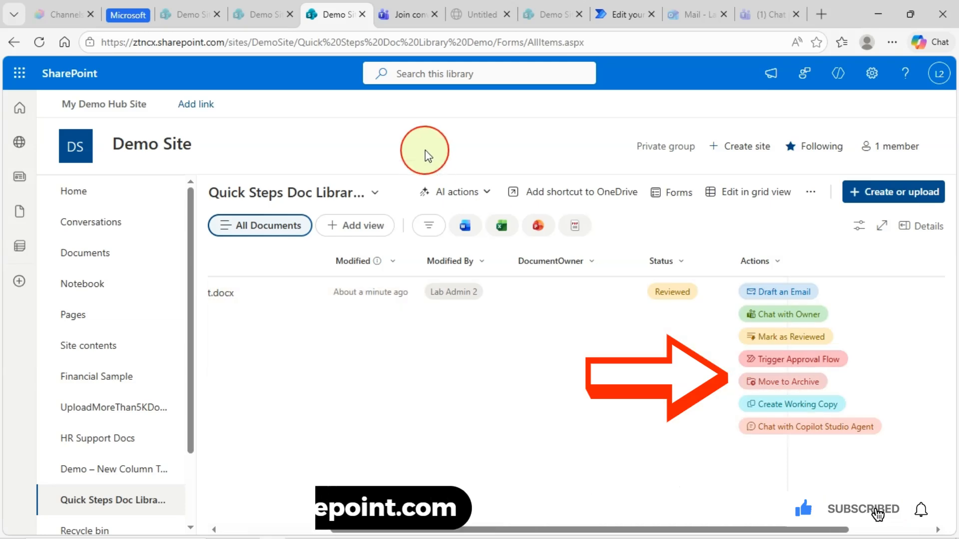
Step: Check the Archive folder in Quick Steps File Demo and move HR policy document.docx there with the Move to Archive quick step
left_click(535, 17)
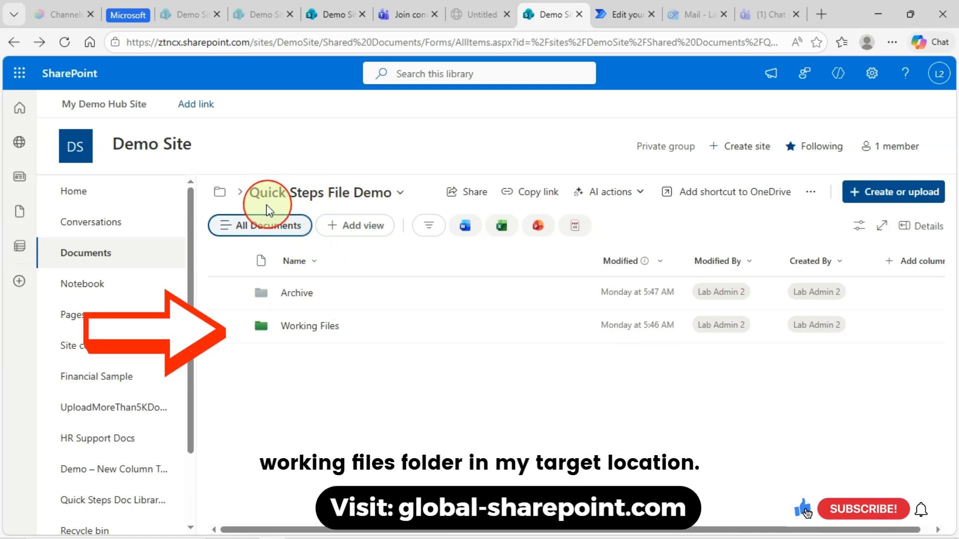
left_click(304, 295)
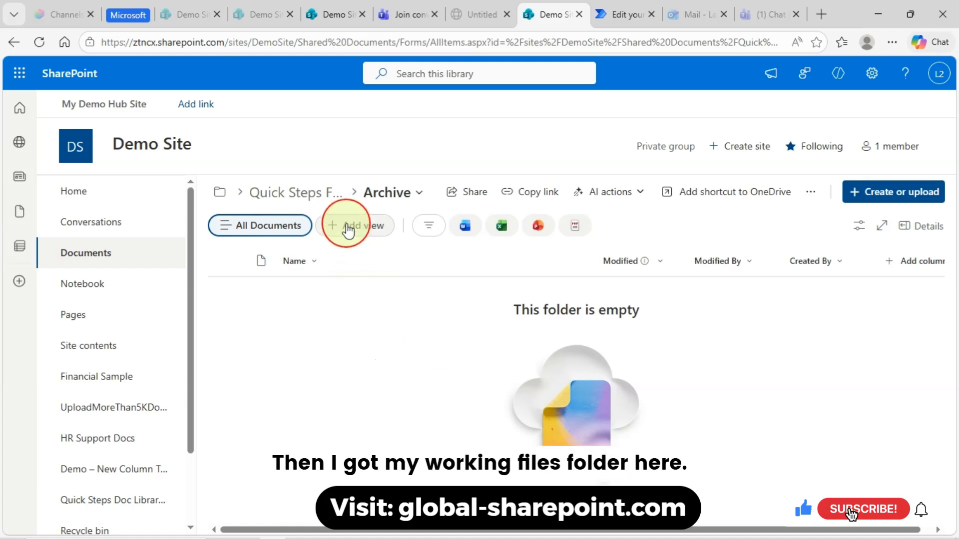
left_click(340, 201)
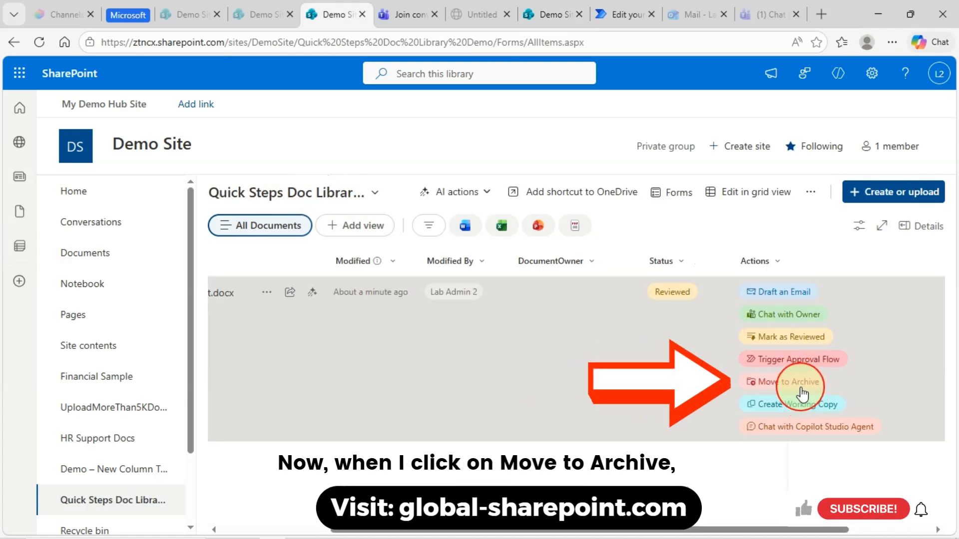
left_click(801, 387)
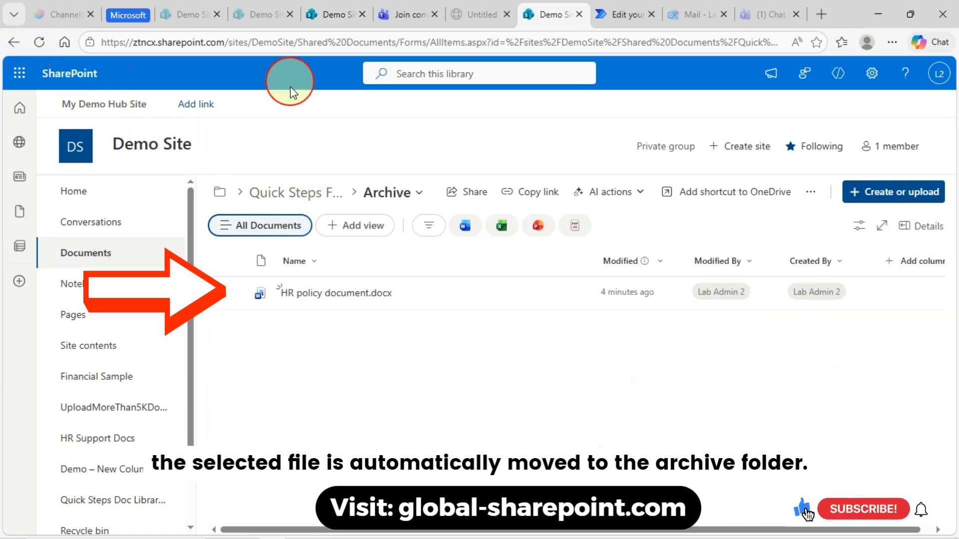
left_click(335, 15)
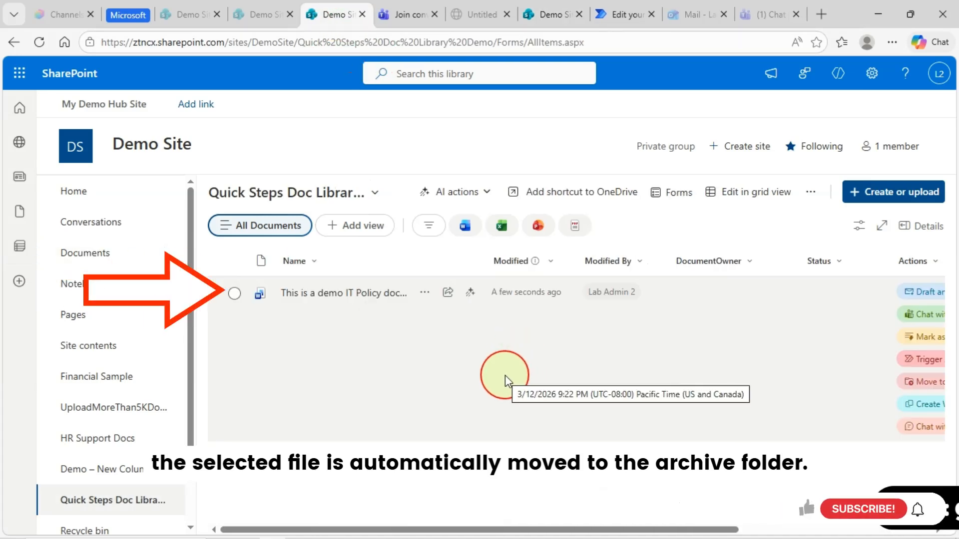
Step: Select the demo IT Policy document and run its Create Working Copy quick step
left_click(505, 375)
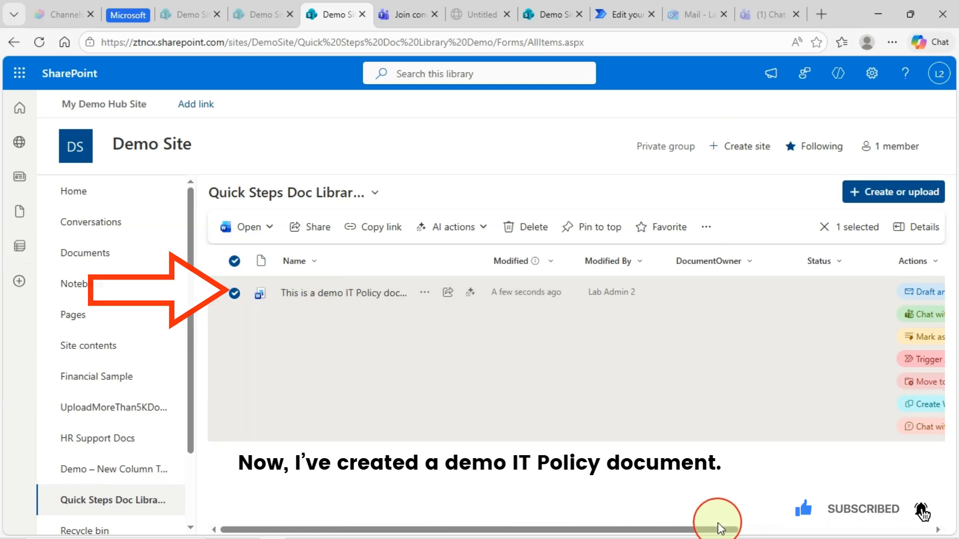
left_click_drag(718, 529, 809, 500)
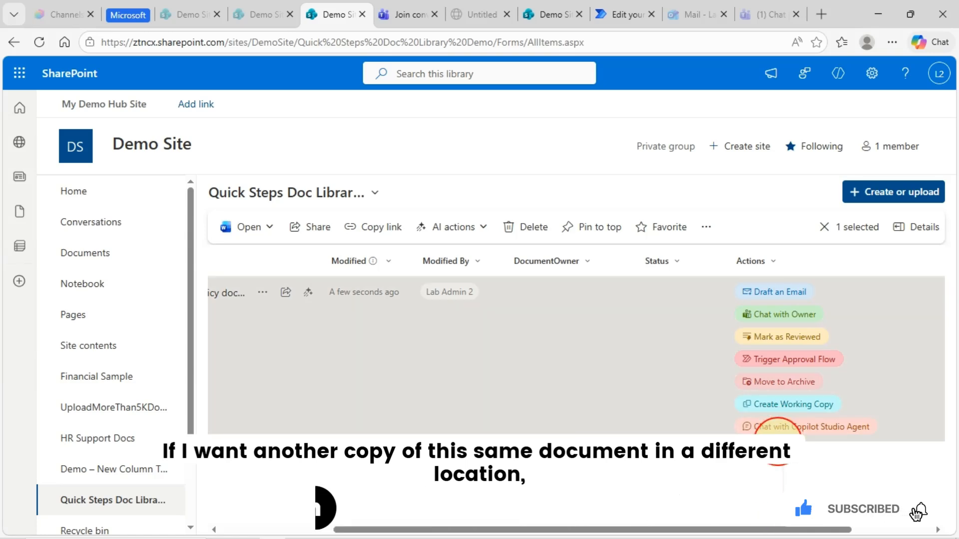
left_click_drag(816, 529, 844, 497)
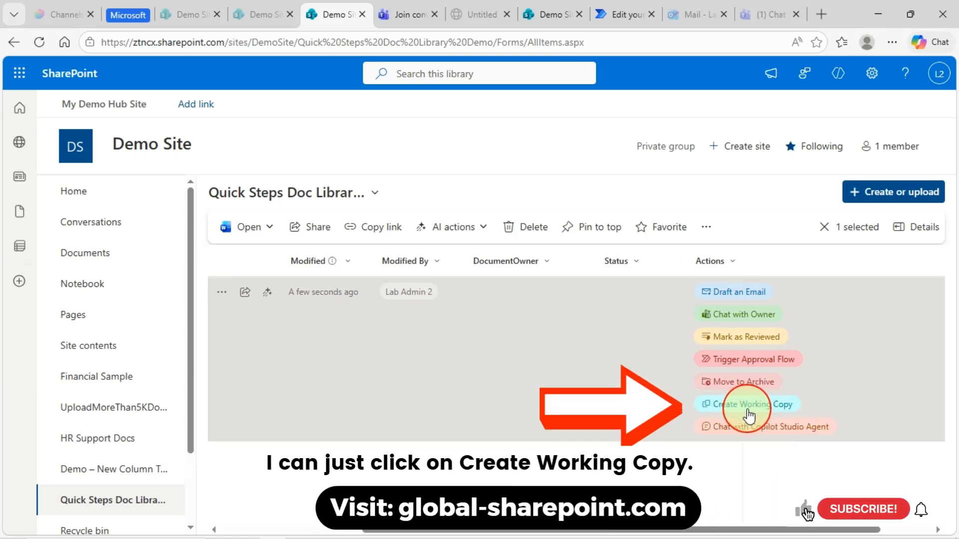
left_click(749, 414)
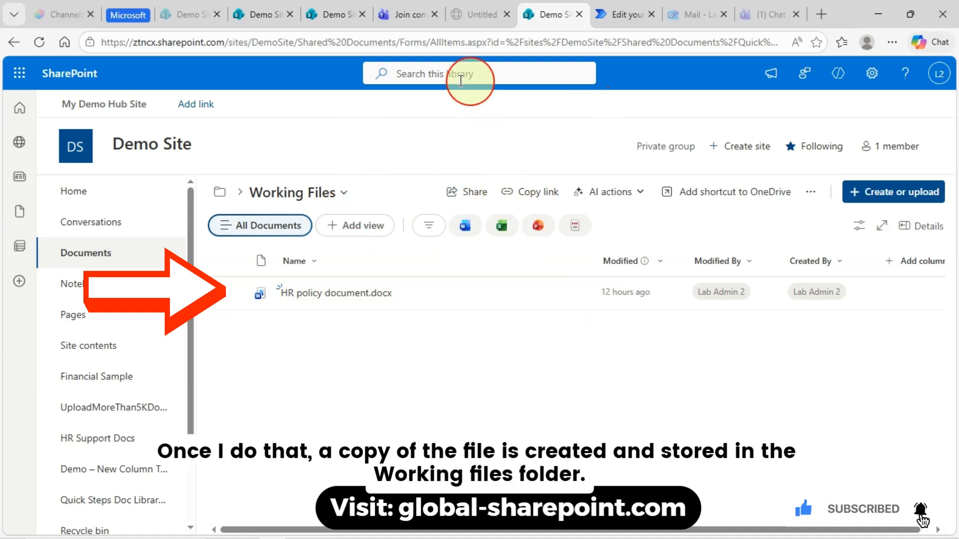
left_click(343, 12)
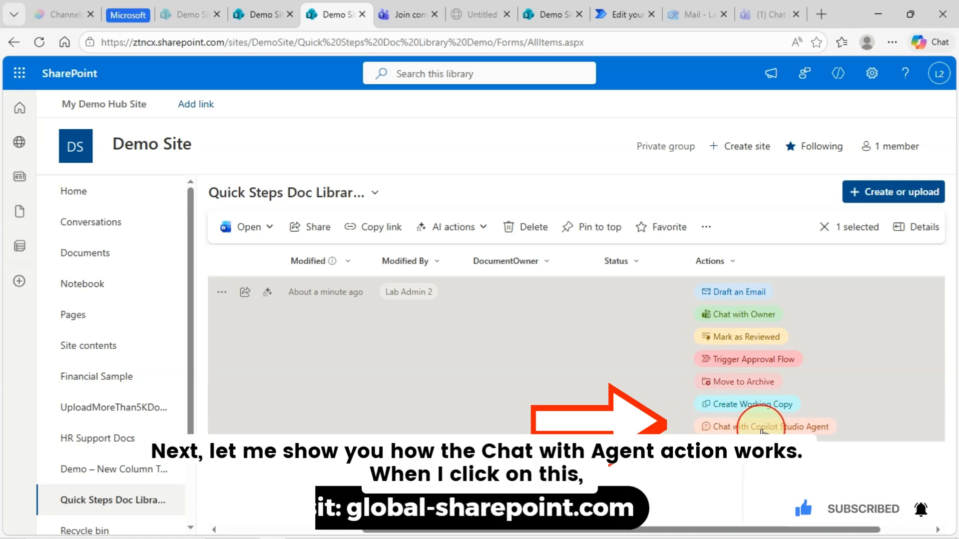
Step: View the Copilot Studio agent chat through the document's quick step and close the chat again
left_click(781, 427)
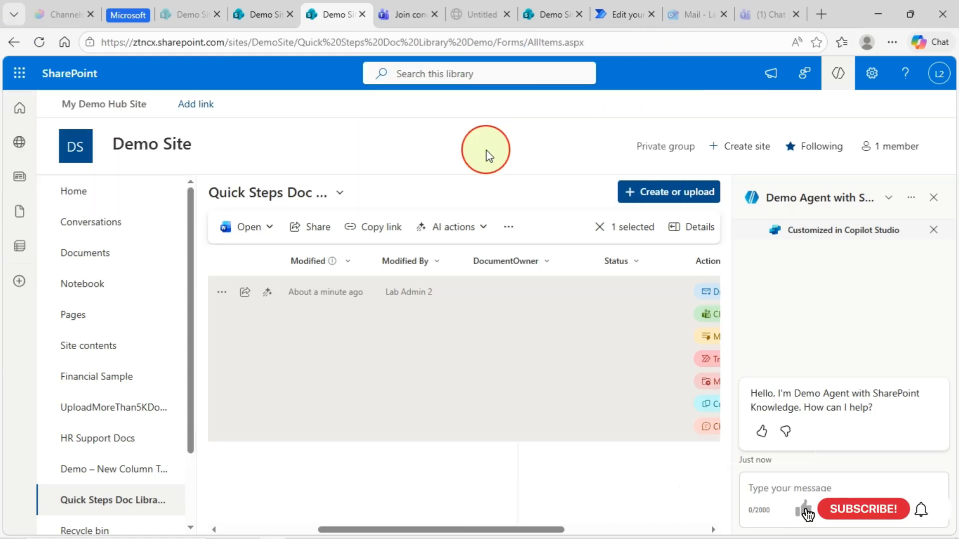
left_click(932, 232)
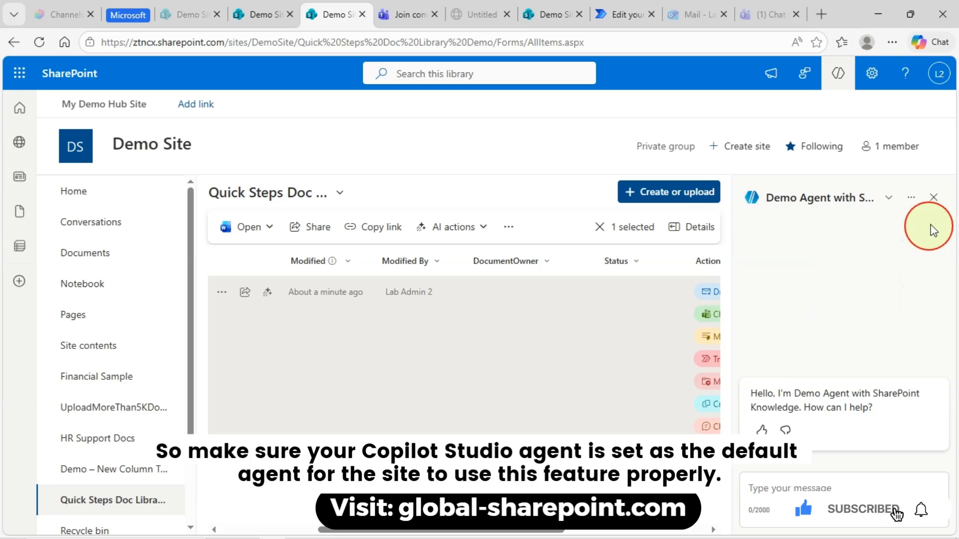
left_click(934, 200)
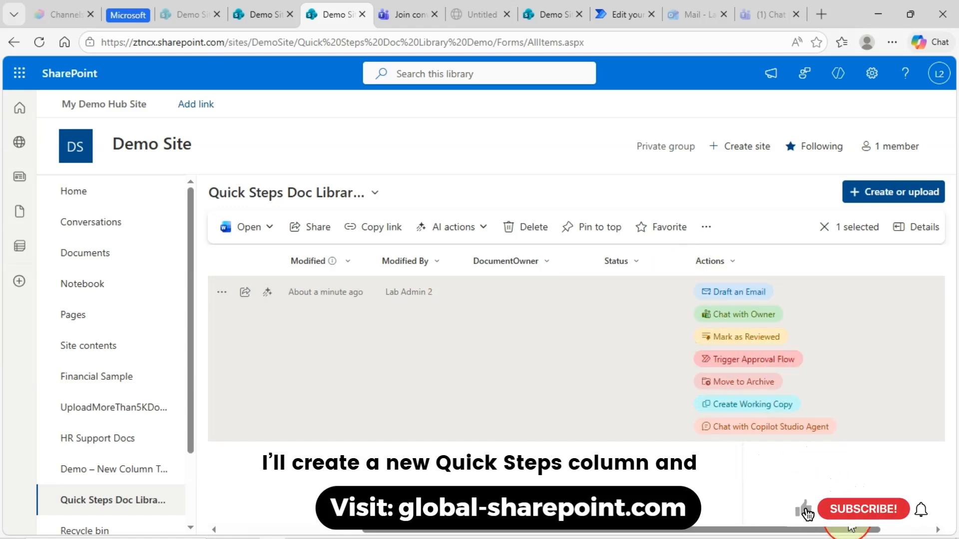
Step: Add a library column of type Quick steps, append 2 to its Actions name, and start a new quick step for it
left_click_drag(851, 529, 921, 528)
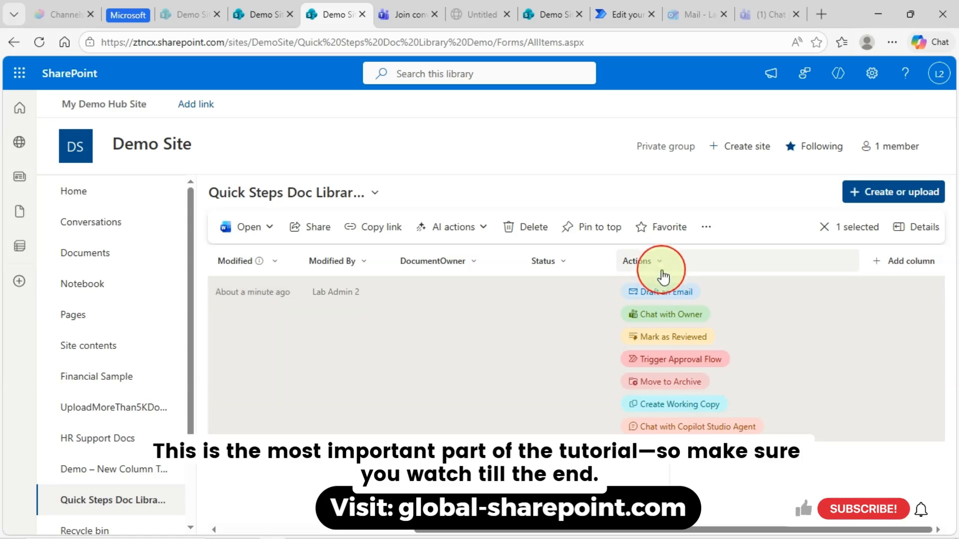
left_click(881, 267)
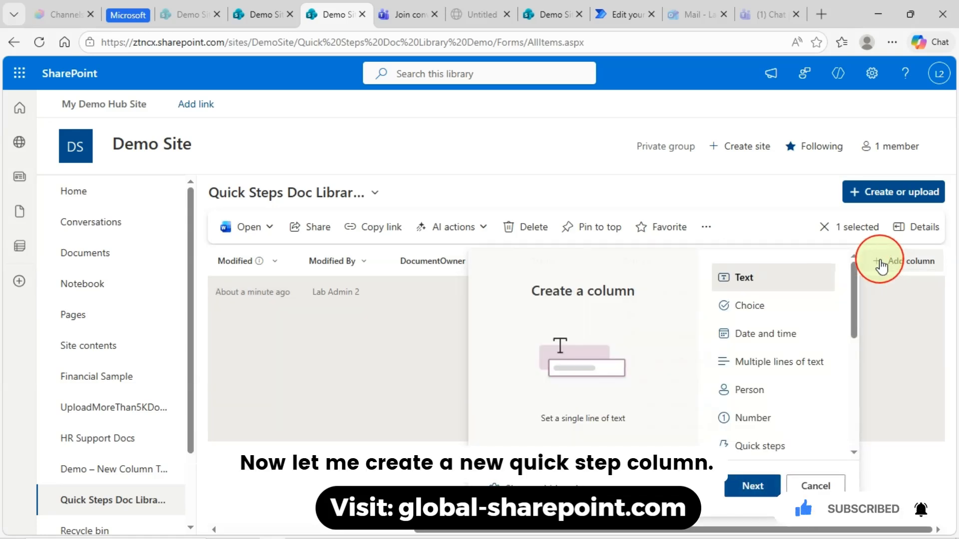
scroll(789, 359, "down", 3)
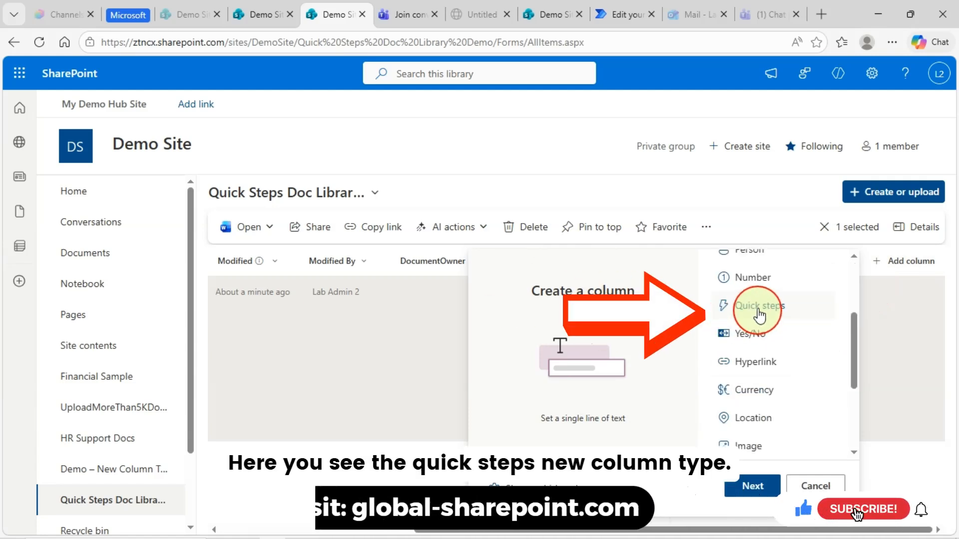
left_click(728, 320)
left_click(768, 487)
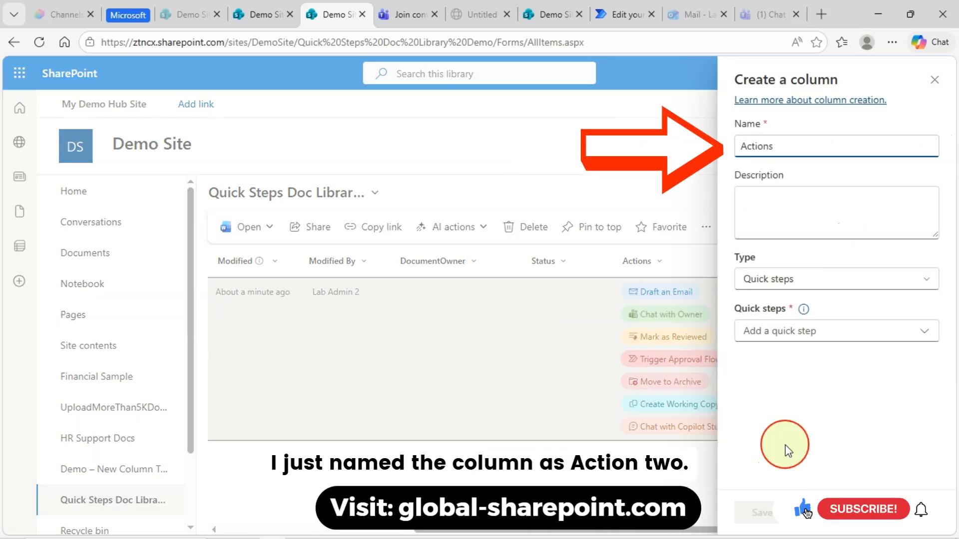
type("2")
left_click(925, 332)
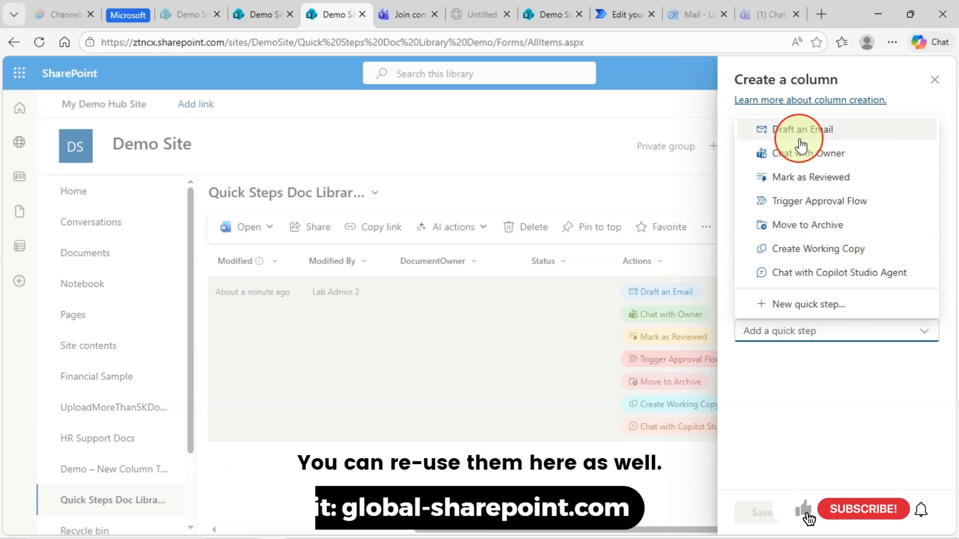
left_click(815, 307)
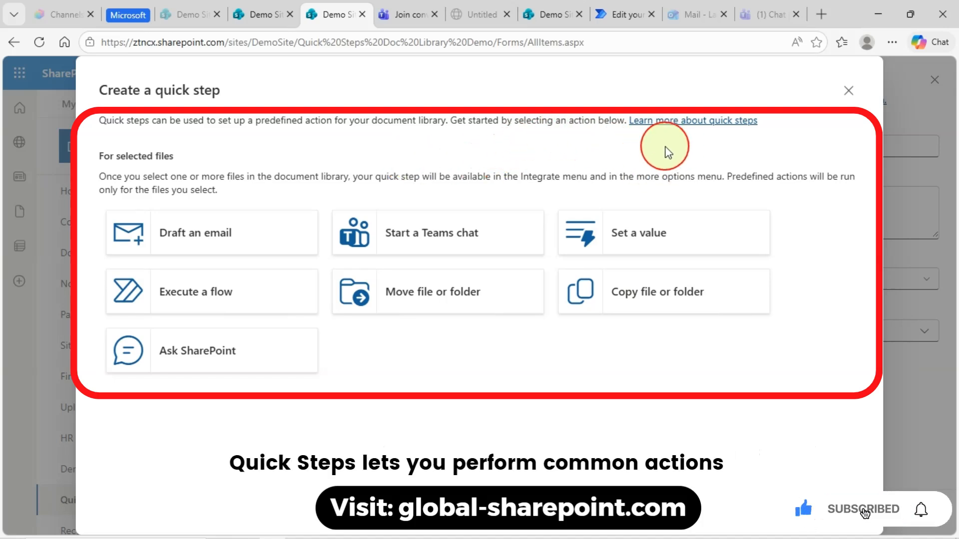
Step: Open Microsoft's support article on quick steps and read through the procedure for creating one
left_click(704, 125)
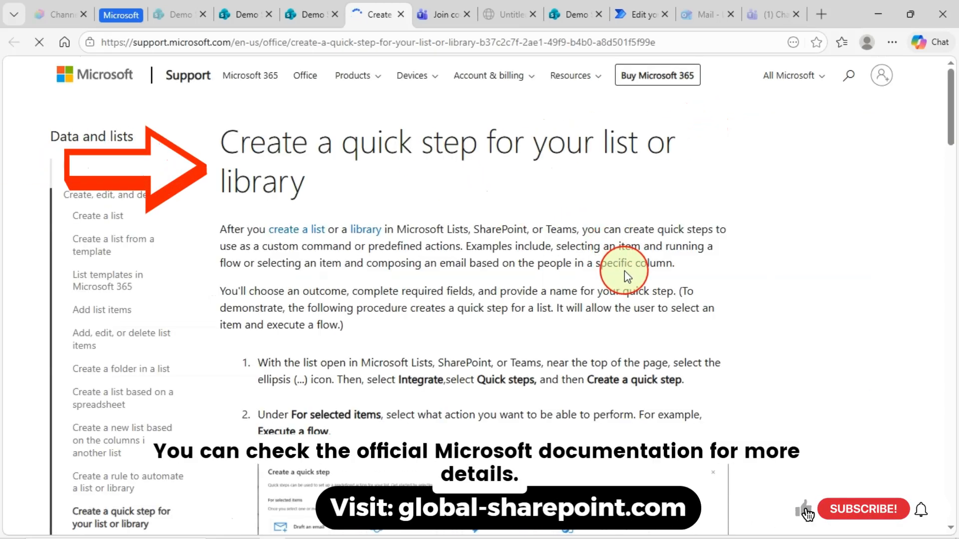
scroll(624, 271, "down", 15)
scroll(624, 271, "down", 3)
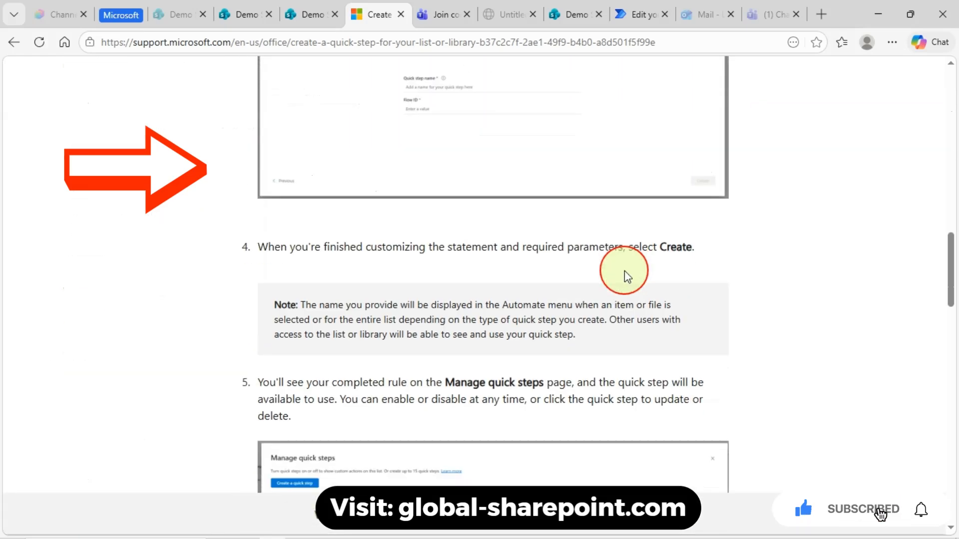
Step: Set up a Draft an email quick step named "Draft an email demo", addressed to DocumentOwner, with the subject "Demo review this document"
scroll(624, 271, "up", 20)
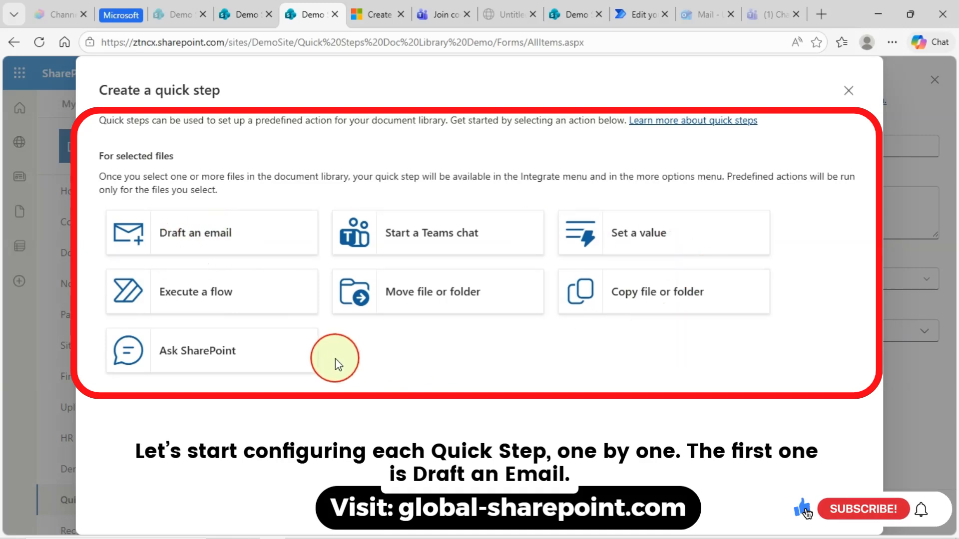
left_click(238, 263)
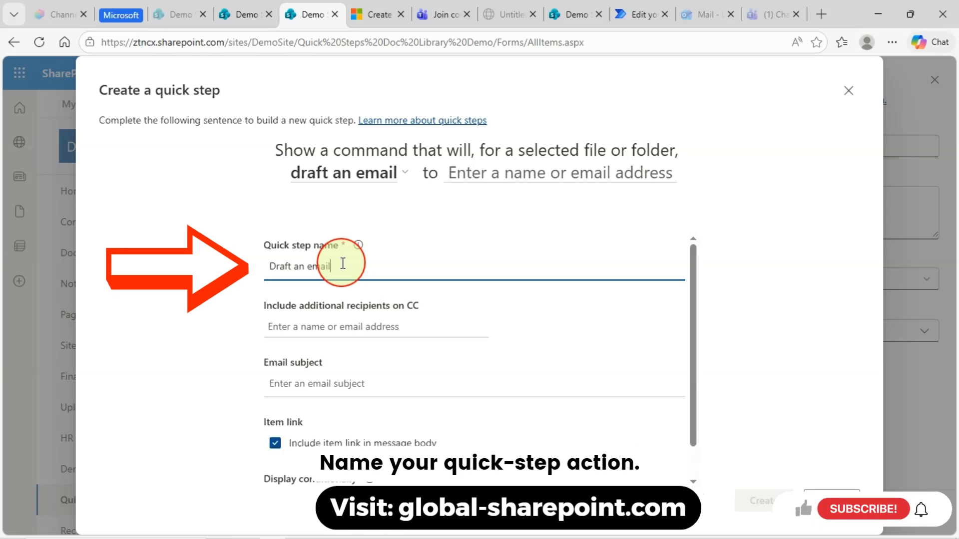
type("demo")
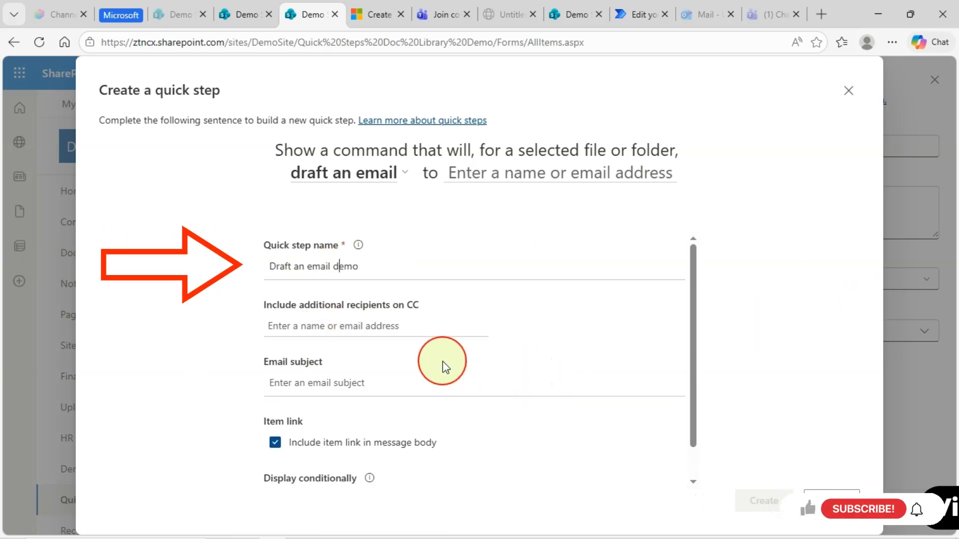
left_click(454, 183)
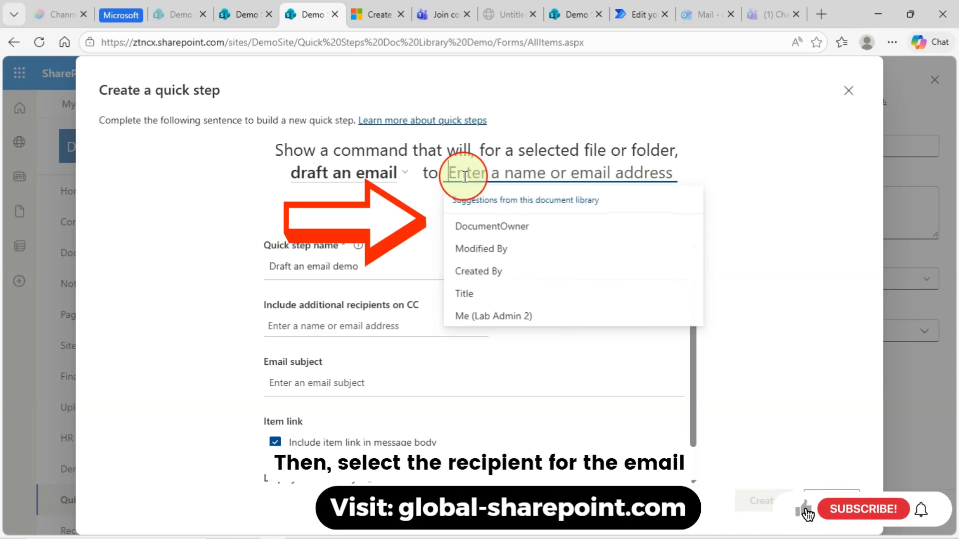
left_click(540, 228)
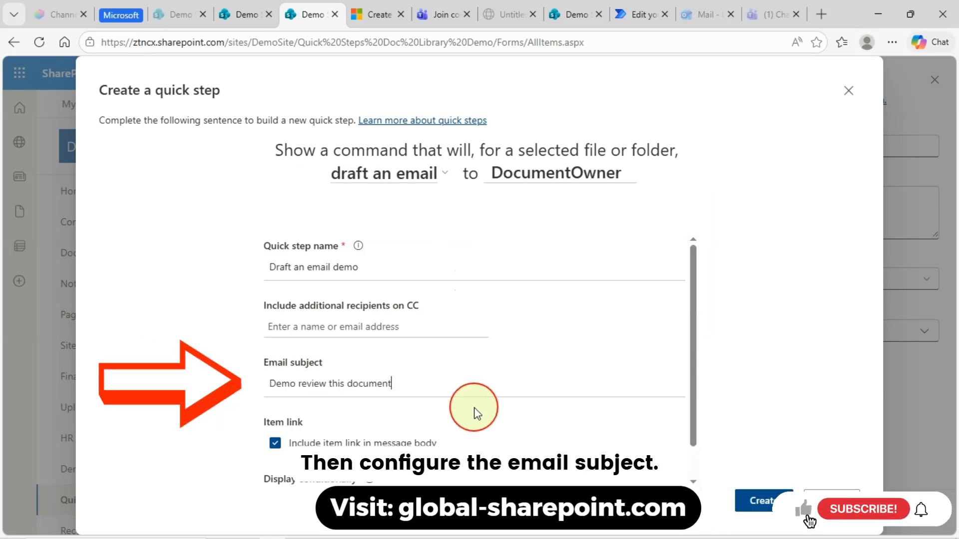
scroll(494, 413, "down", 1)
scroll(381, 360, "up", 1)
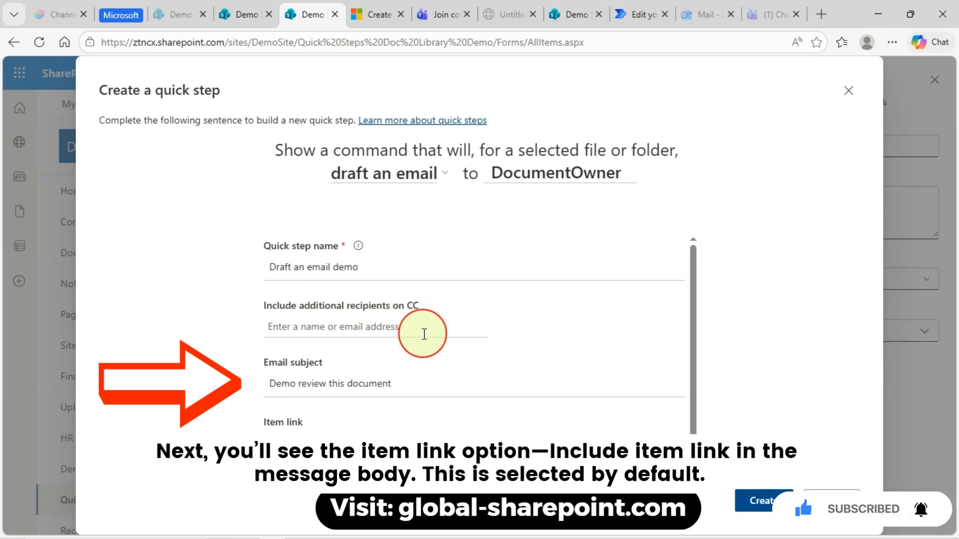
scroll(450, 395, "down", 1)
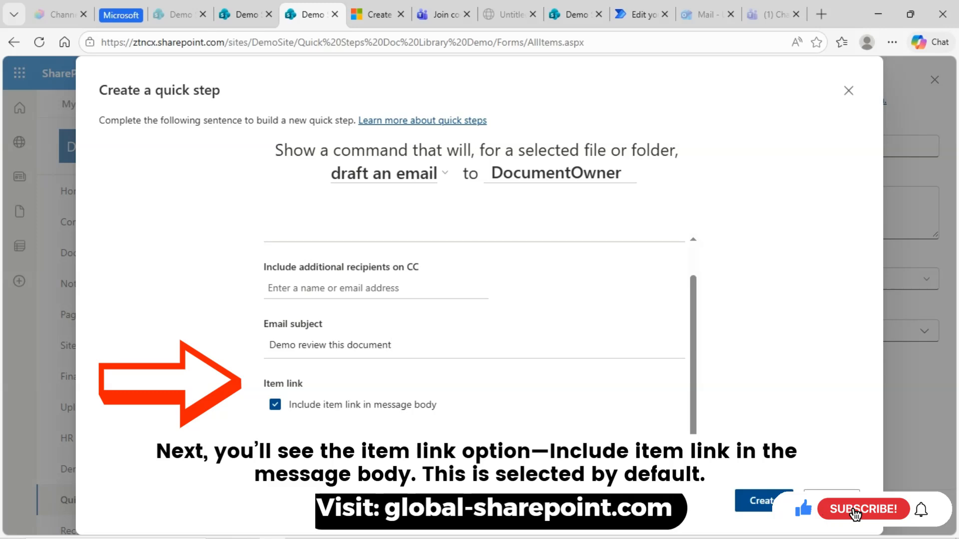
Step: Try the email quick step's conditional display, set it back to Always show this quick step, and create it
left_click(378, 462)
left_click(378, 513)
scroll(475, 339, "down", 1)
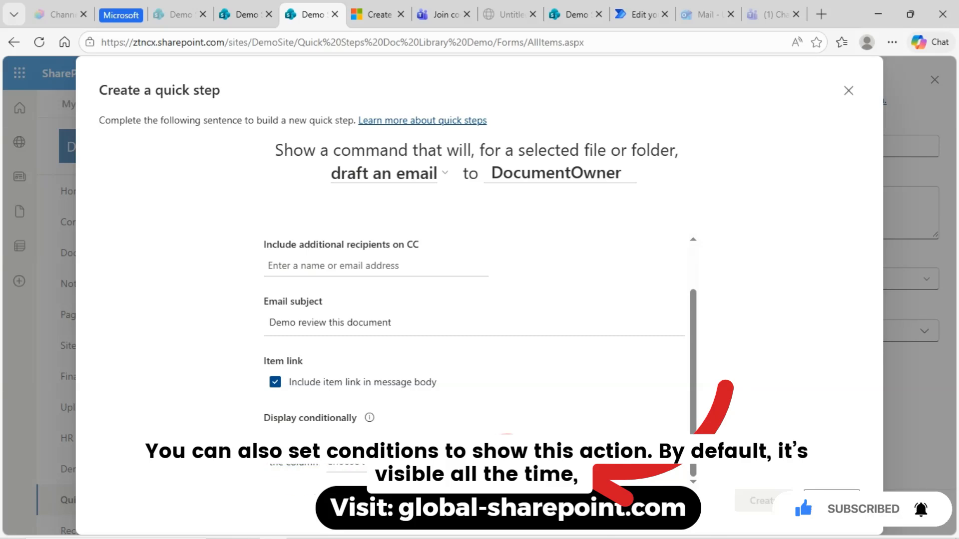
left_click(665, 439)
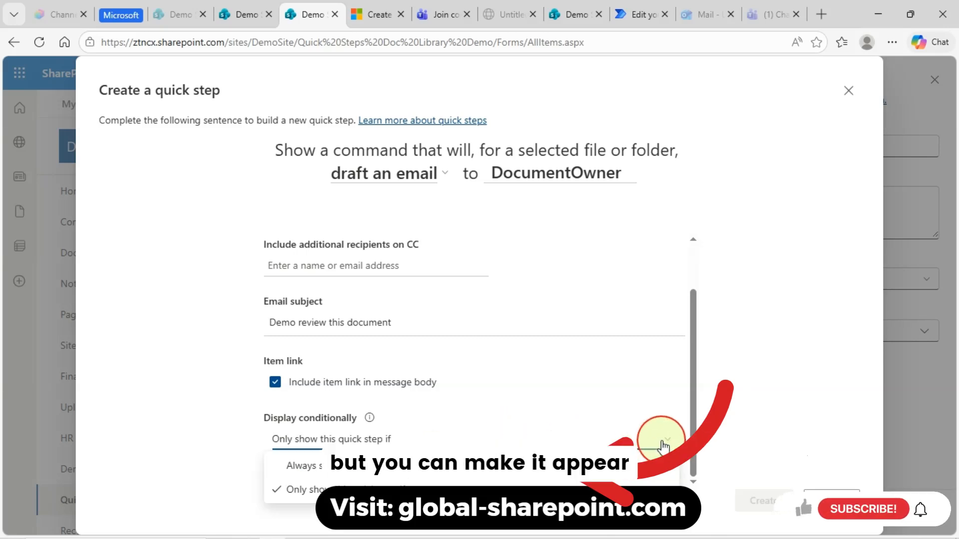
left_click(370, 467)
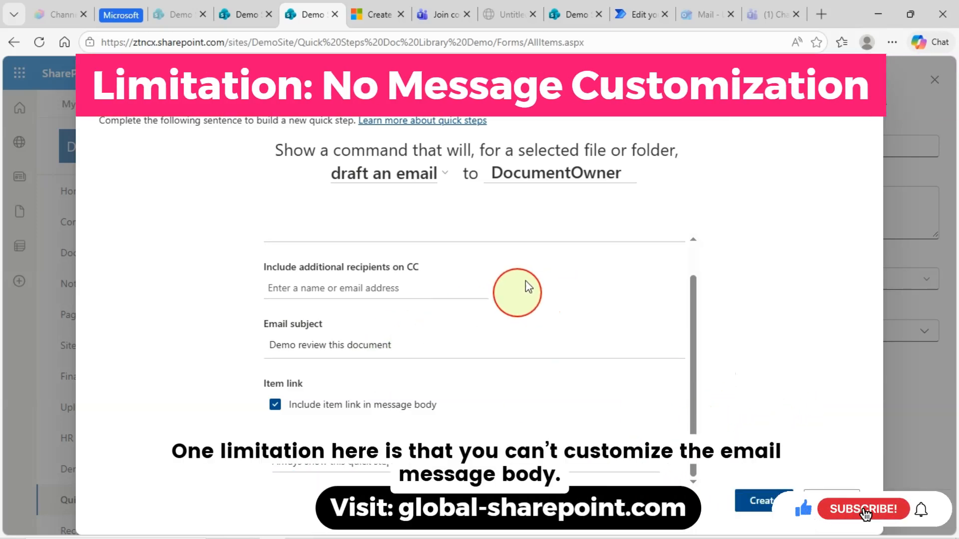
left_click(763, 502)
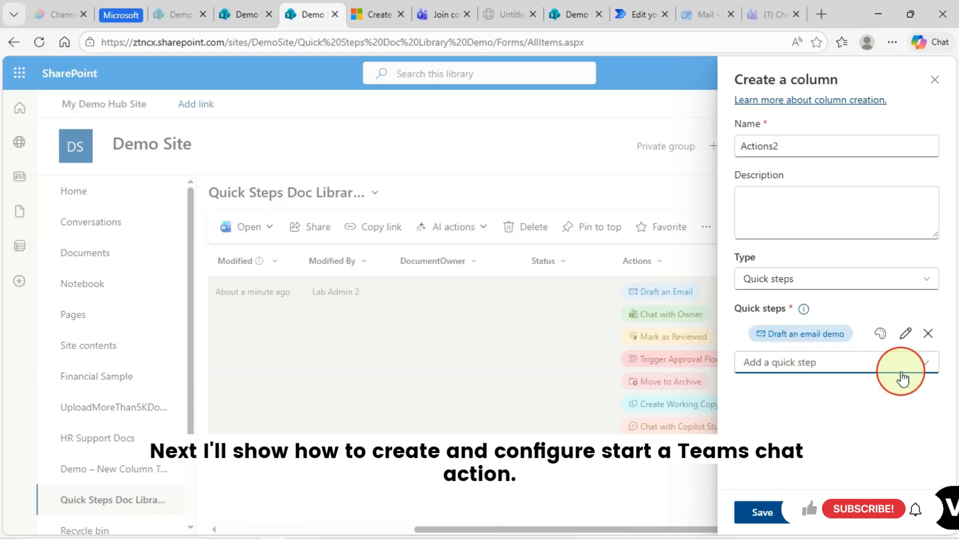
Step: Add a new quick step that starts a Teams chat with DocumentOwner and name it "Chat with document owner demo"
left_click(918, 370)
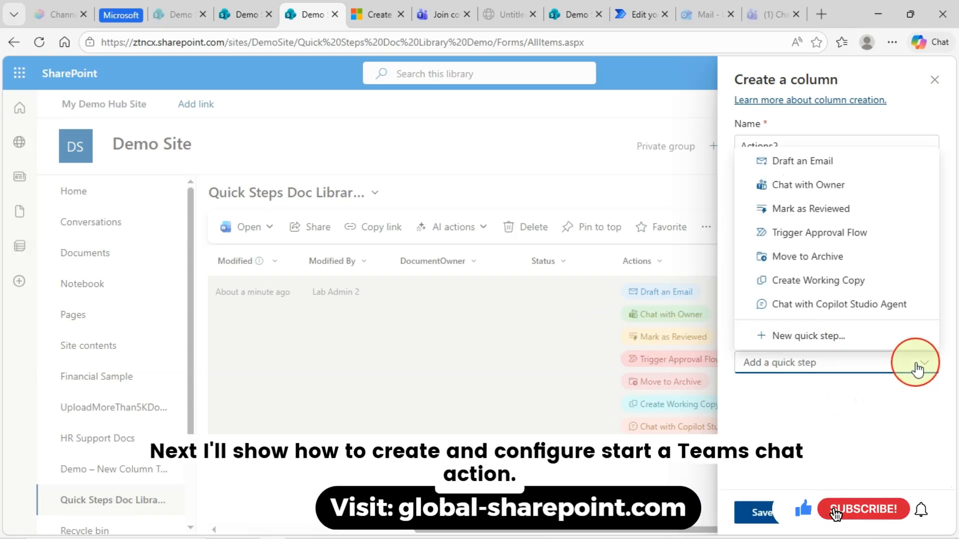
left_click(825, 337)
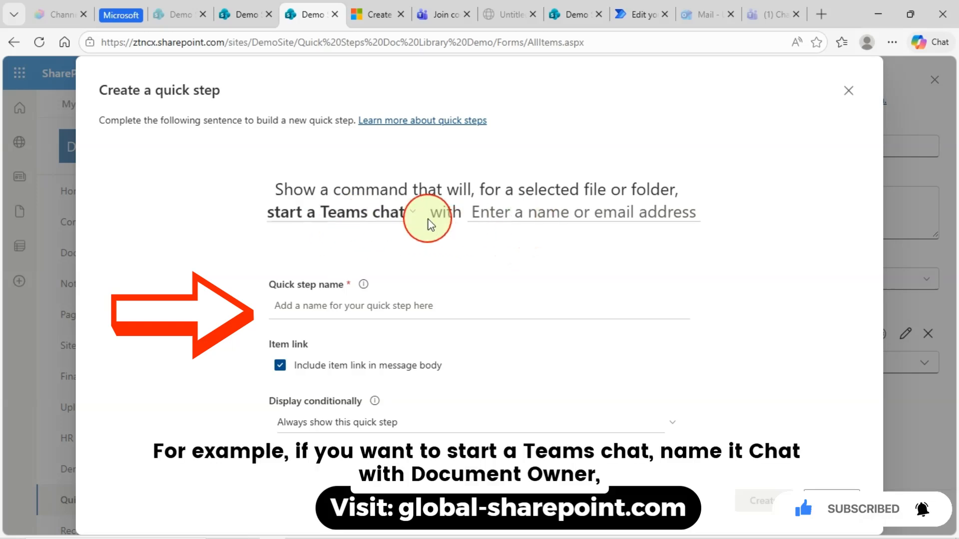
left_click(498, 215)
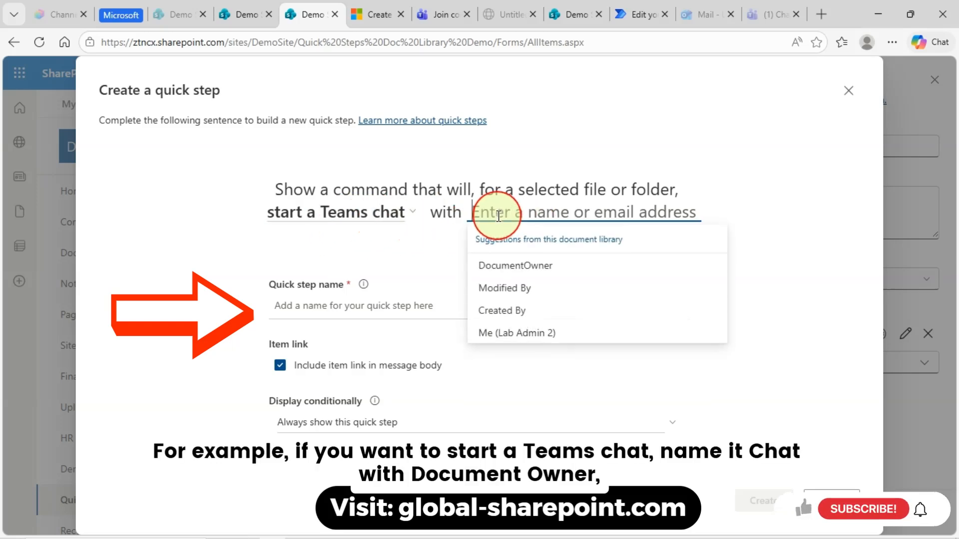
left_click(520, 269)
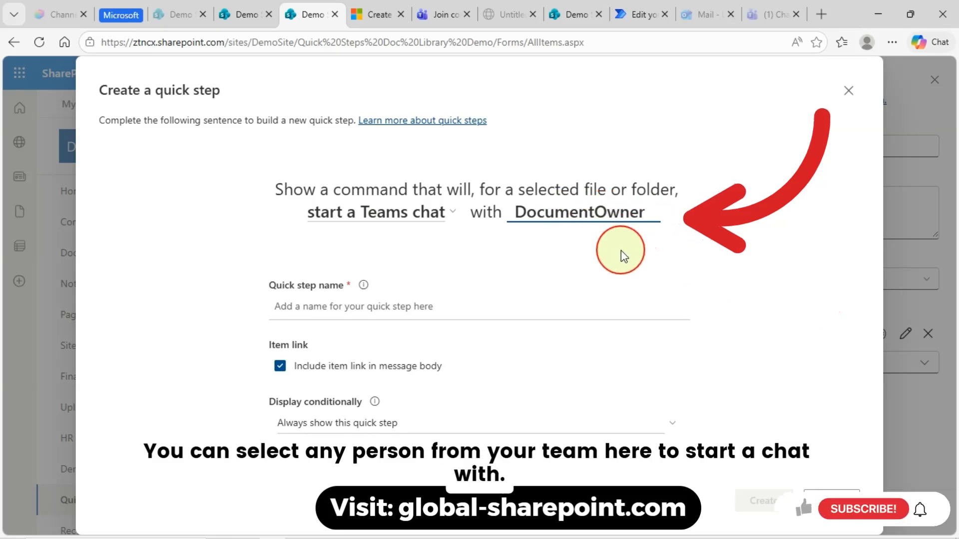
left_click(339, 304)
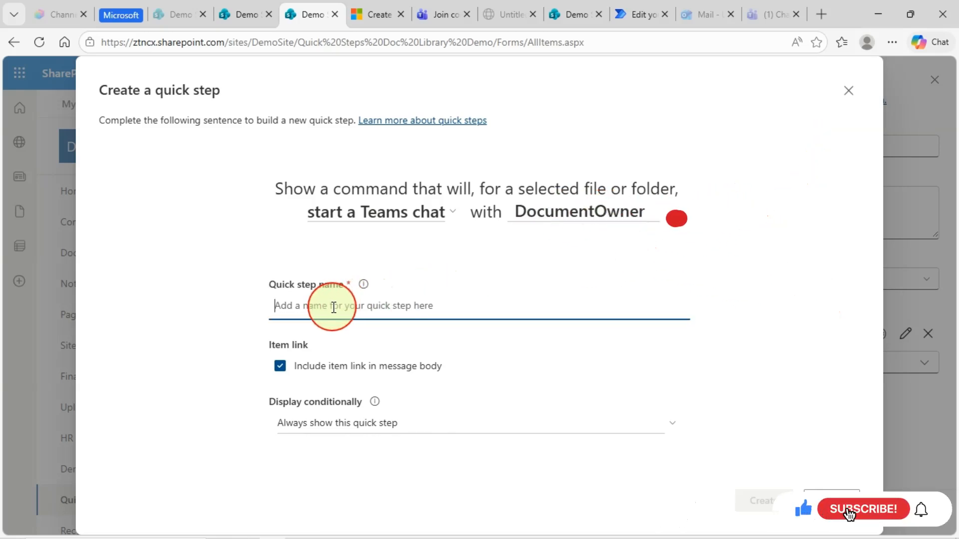
type("Chat with document owner demo")
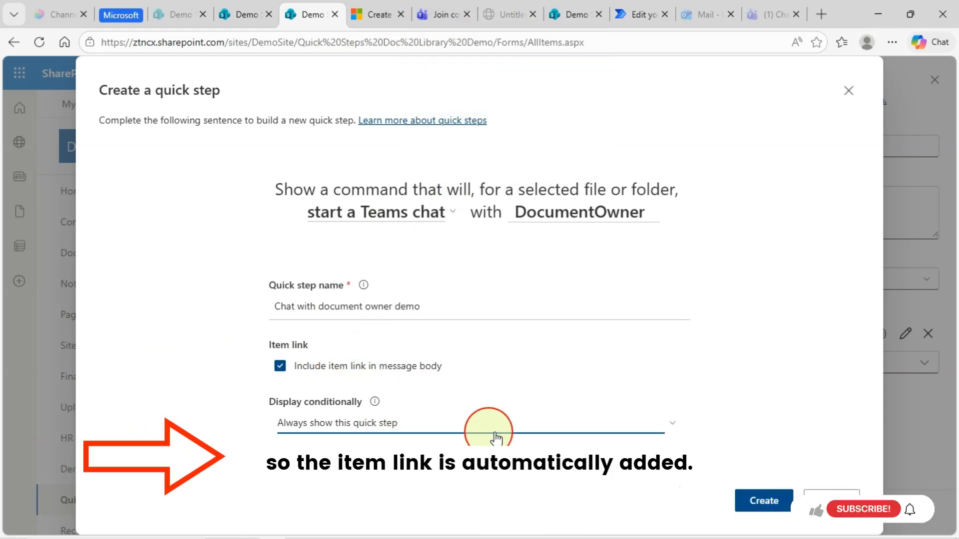
Step: Check the chat quick step's conditional display choices, keep Always show this quick step, and create it
left_click(656, 426)
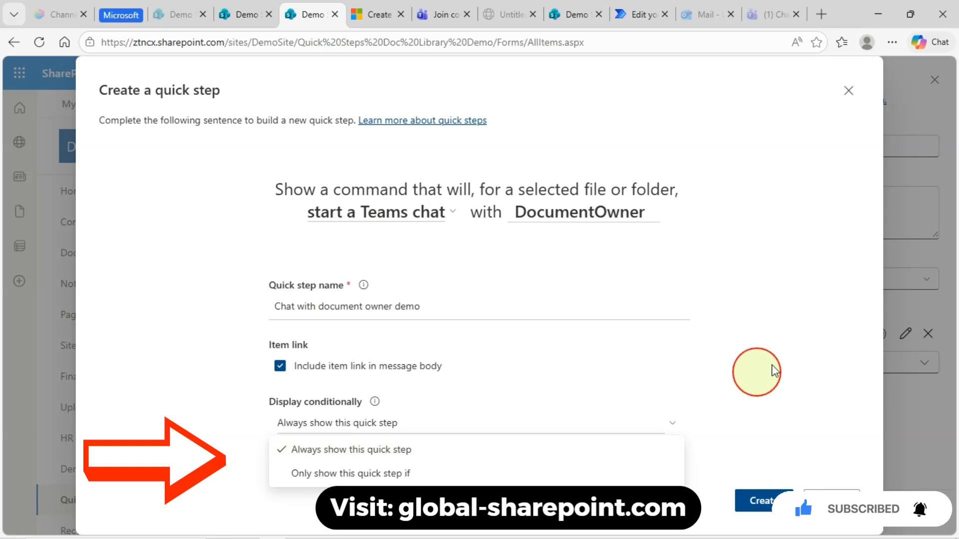
left_click(788, 360)
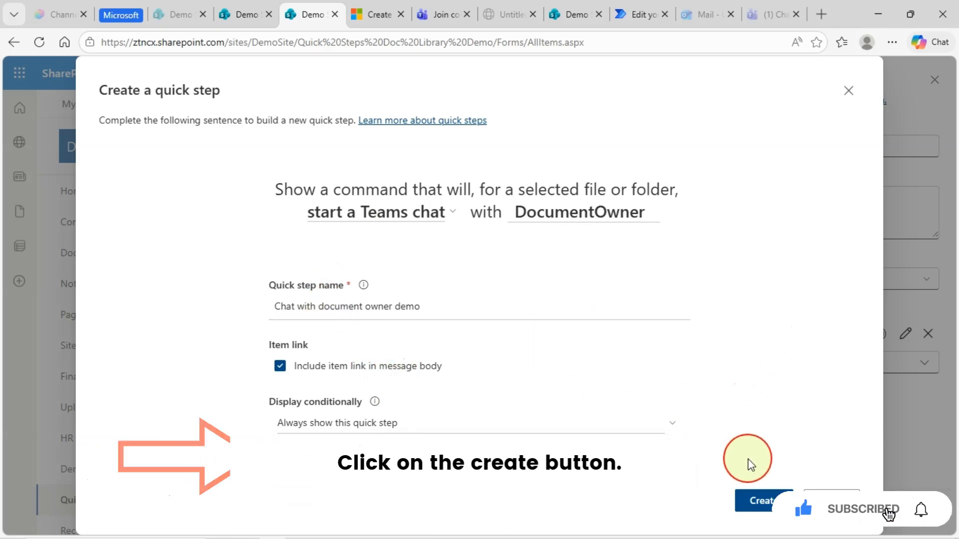
left_click(757, 500)
Step: Add a Set a value quick step that sets Status to Reviewed, trying an extra column row and removing it
left_click(849, 397)
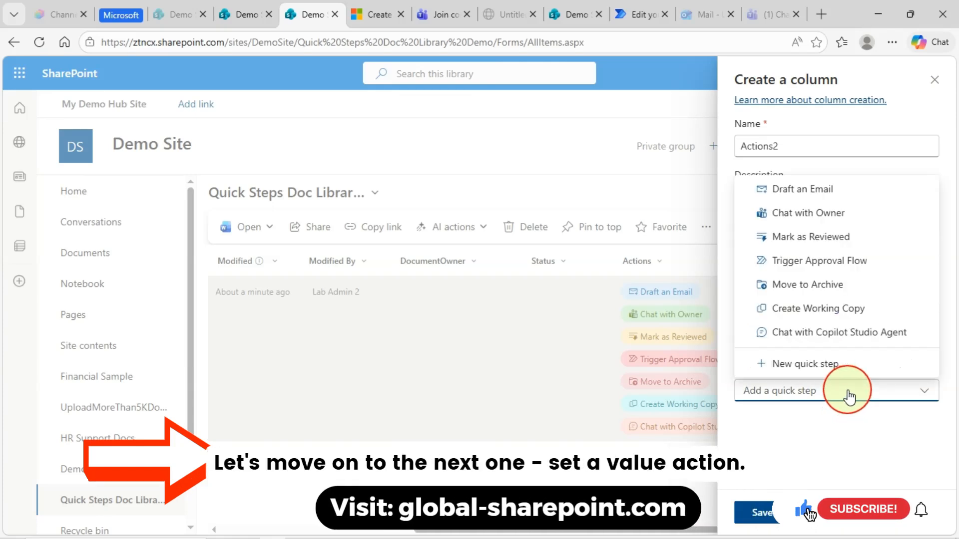
left_click(805, 363)
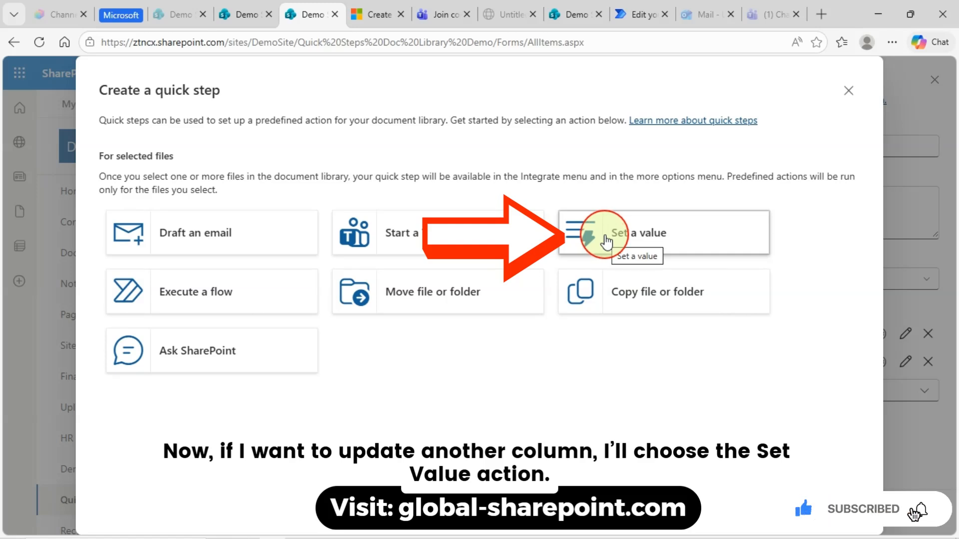
left_click(605, 241)
left_click(402, 237)
left_click(389, 286)
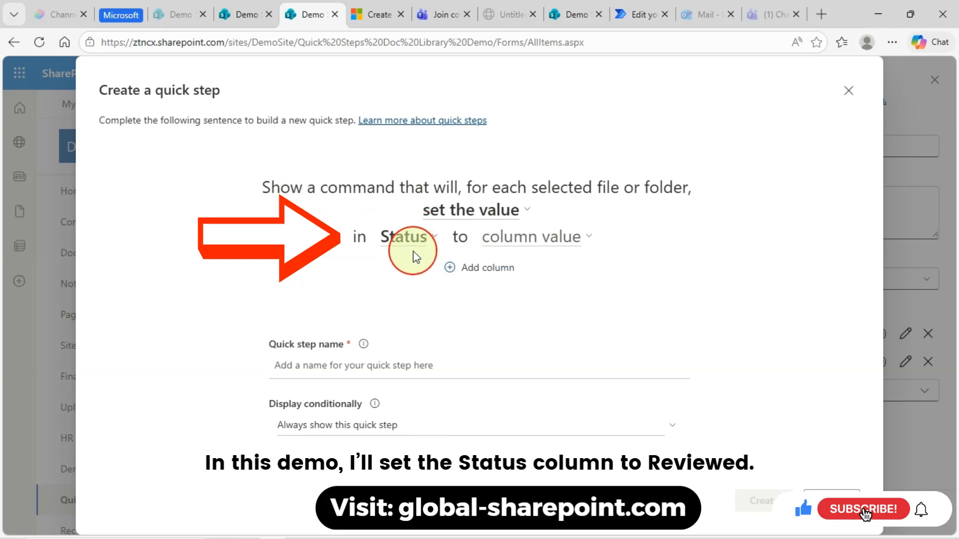
left_click(557, 242)
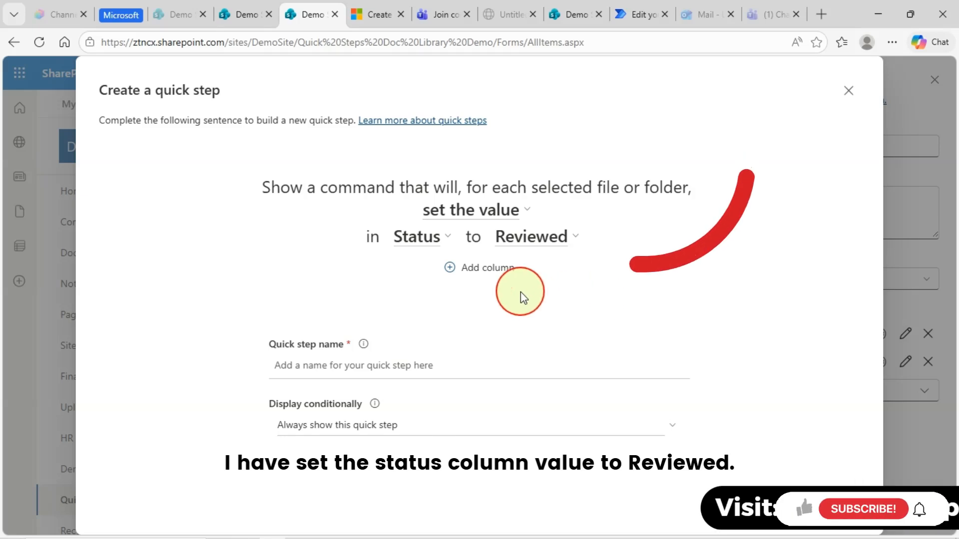
left_click(489, 270)
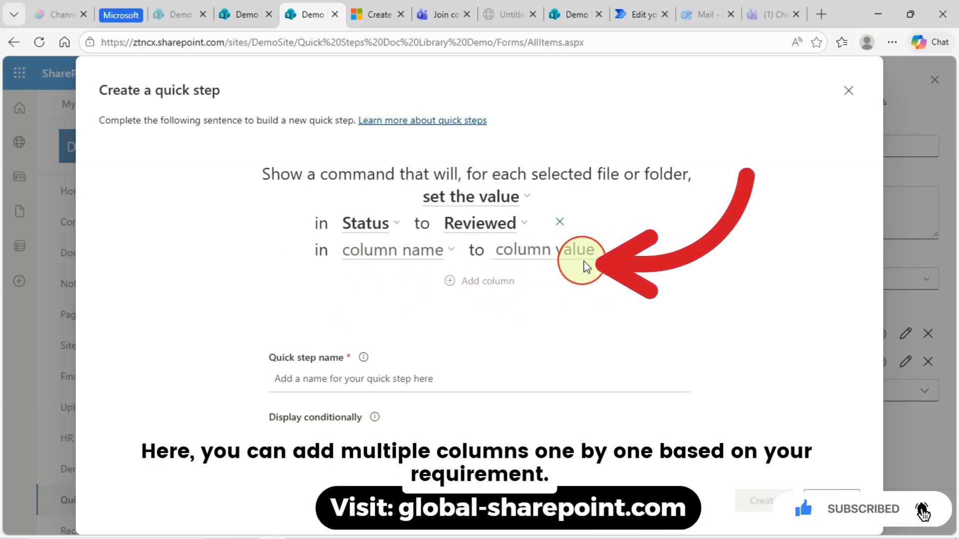
left_click(632, 249)
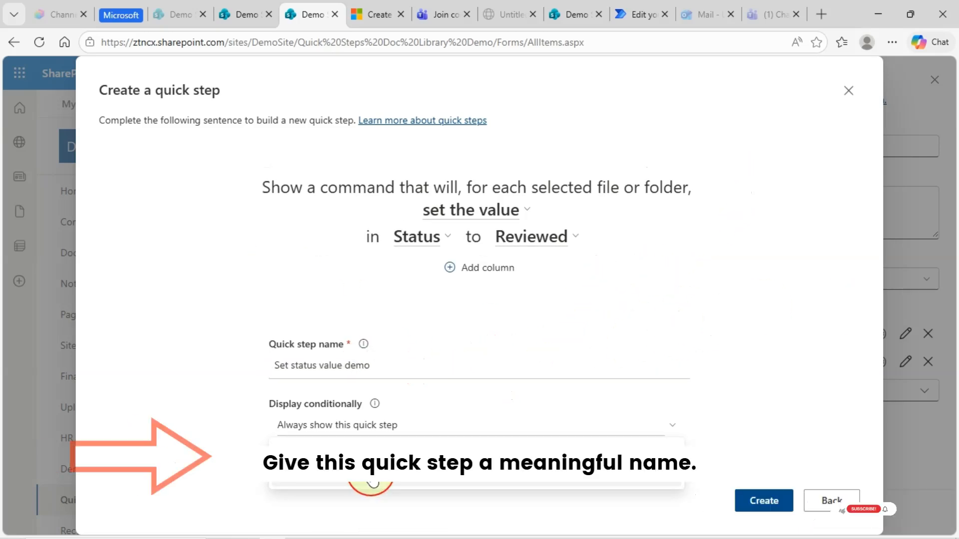
Step: Name the set-value quick step "Set status value demo", keep it always shown, and create it
left_click(299, 425)
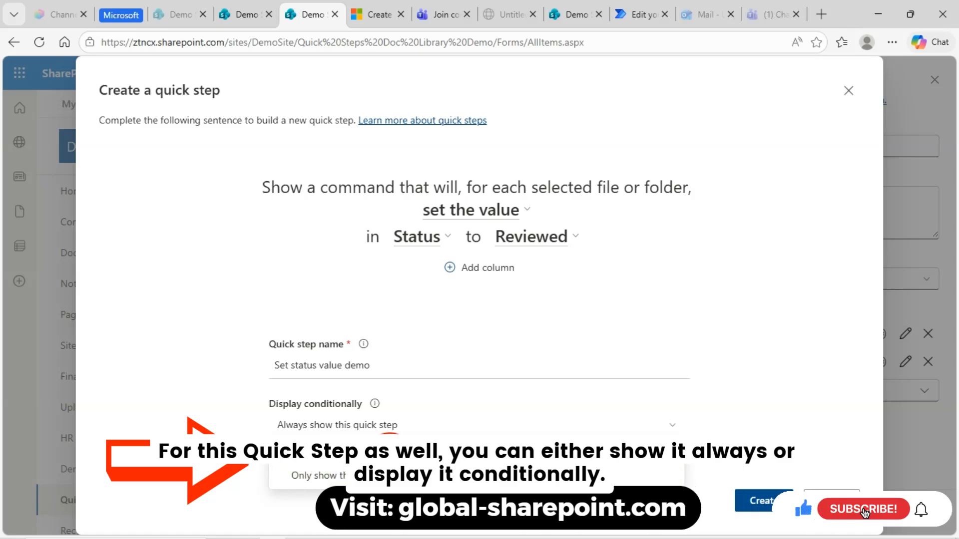
left_click(801, 395)
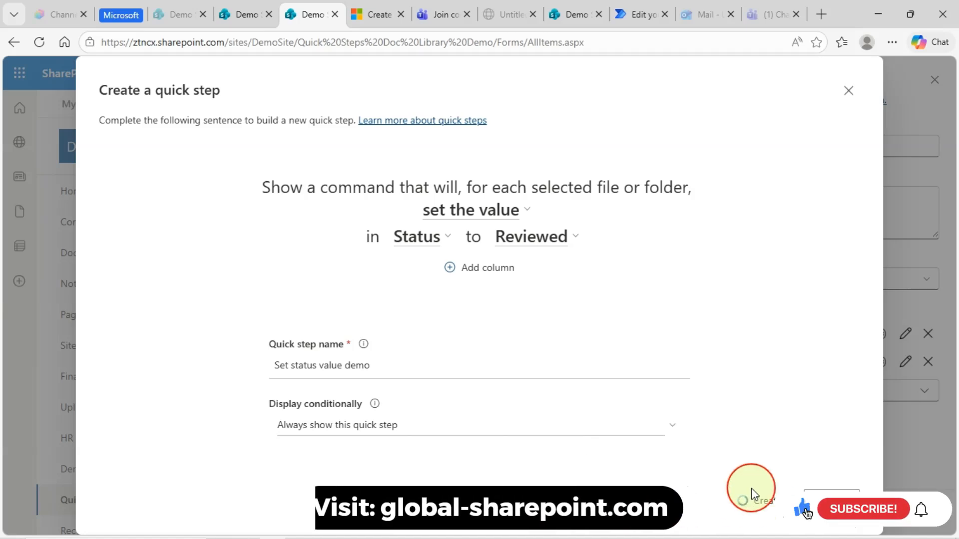
left_click(749, 494)
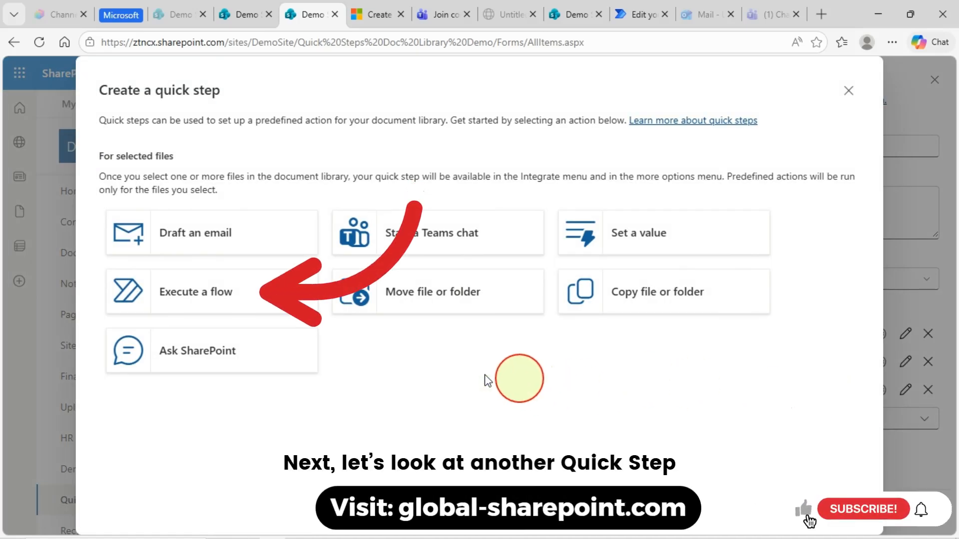
Step: Start an Execute a flow quick step and name it "Execute a flow demo"
left_click(194, 302)
type("Execute a flow demo")
left_click(375, 323)
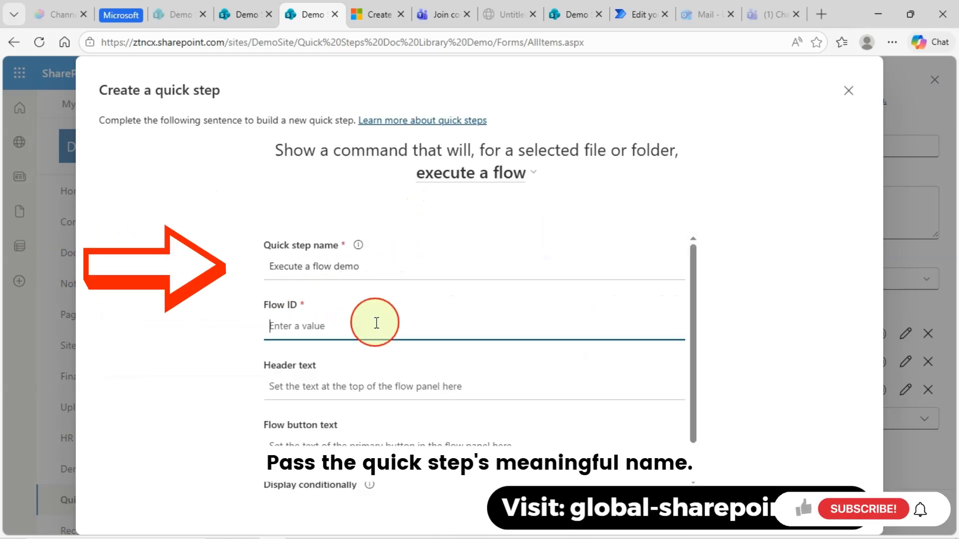
Step: Copy the flow ID from Power Automate, set header text "Execute flow from quick step" and button text "Execute flow from quick step demo", and create the quick step
left_click(637, 11)
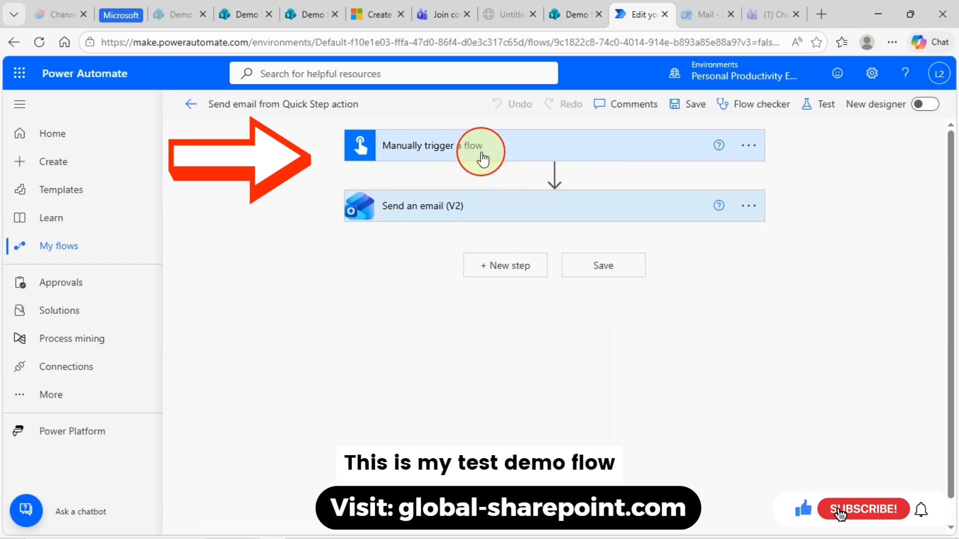
left_click_drag(750, 42, 569, 44)
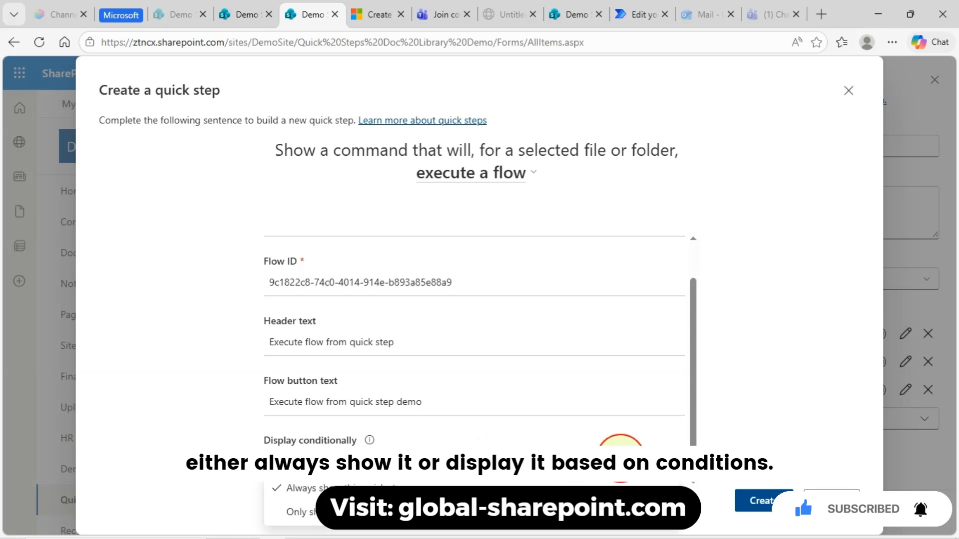
left_click(621, 459)
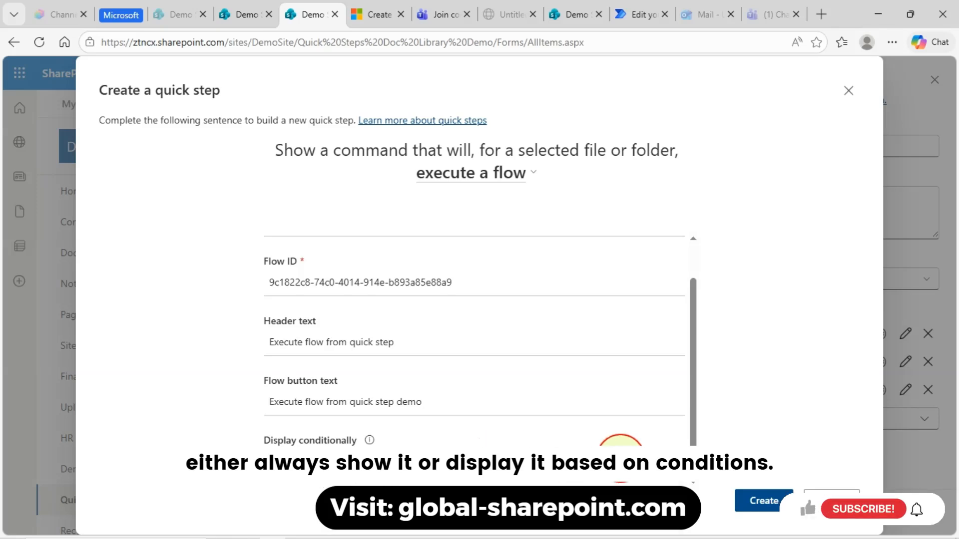
left_click(760, 501)
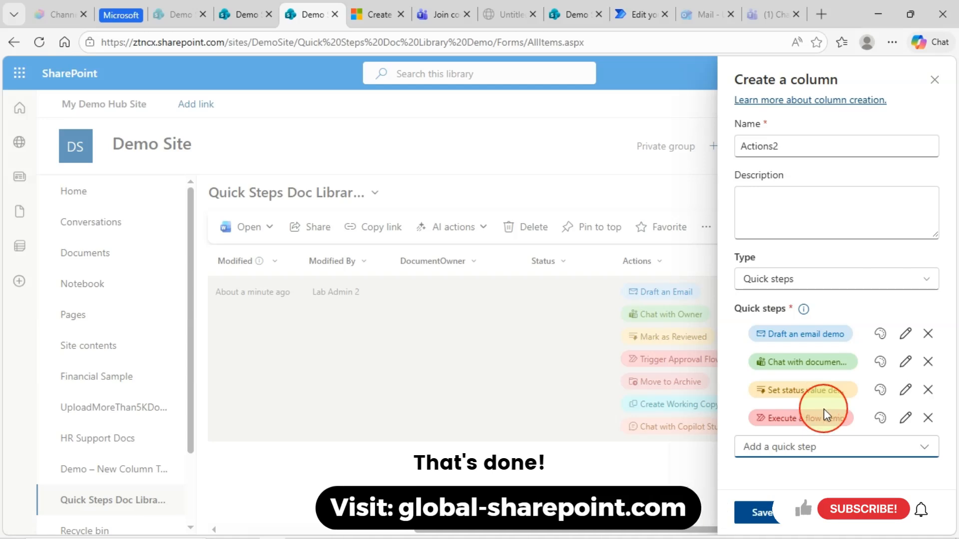
Step: Add a Move file or folder quick step targeting the Archive folder, named "Move file to archived folder demo", and create it
left_click(824, 448)
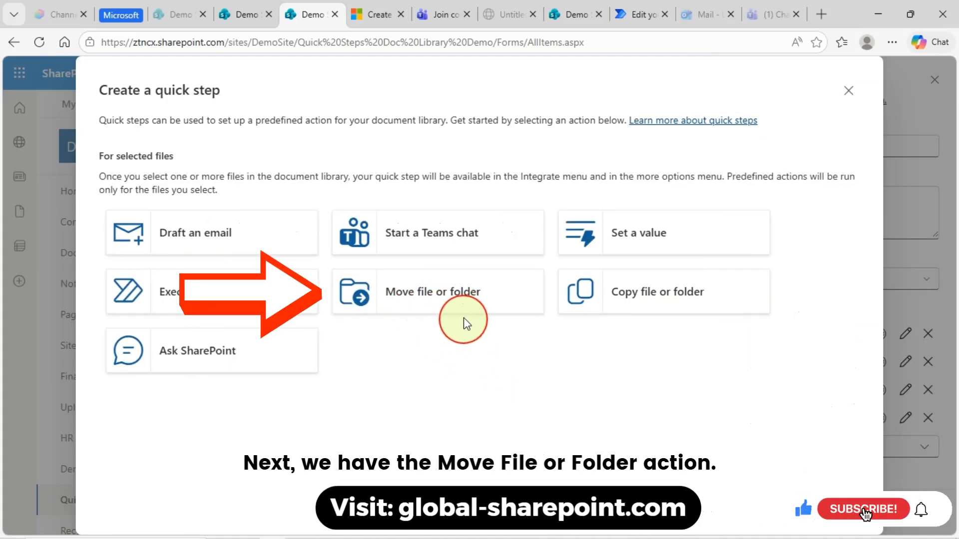
left_click(439, 296)
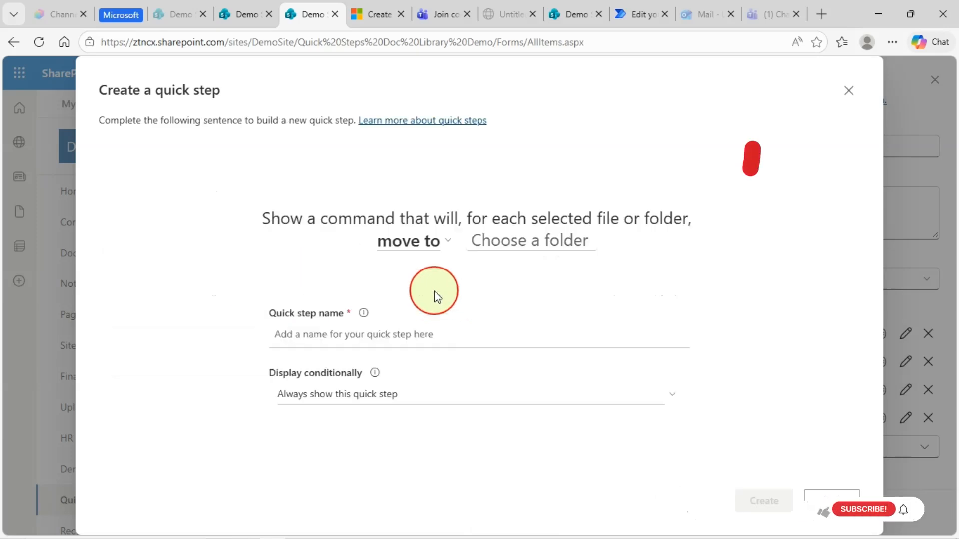
left_click(492, 241)
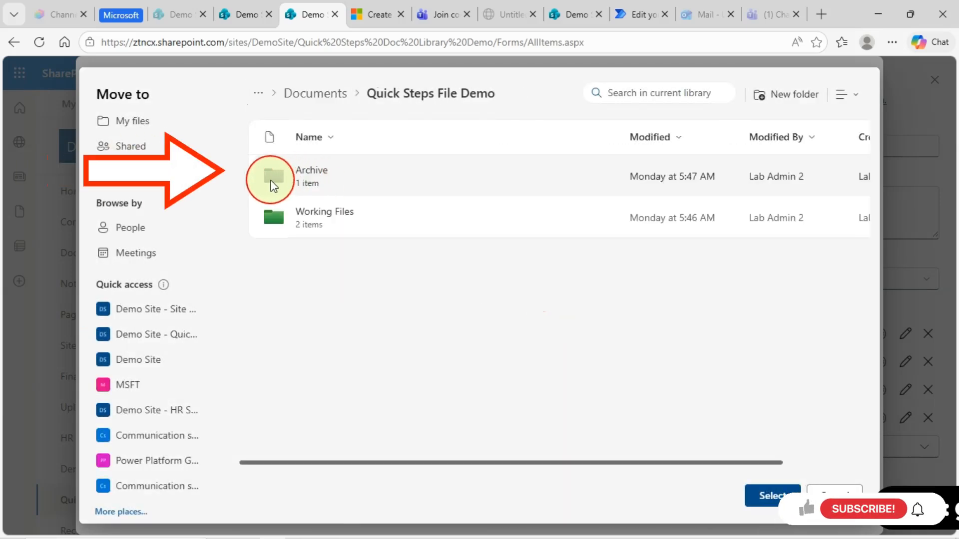
left_click(320, 180)
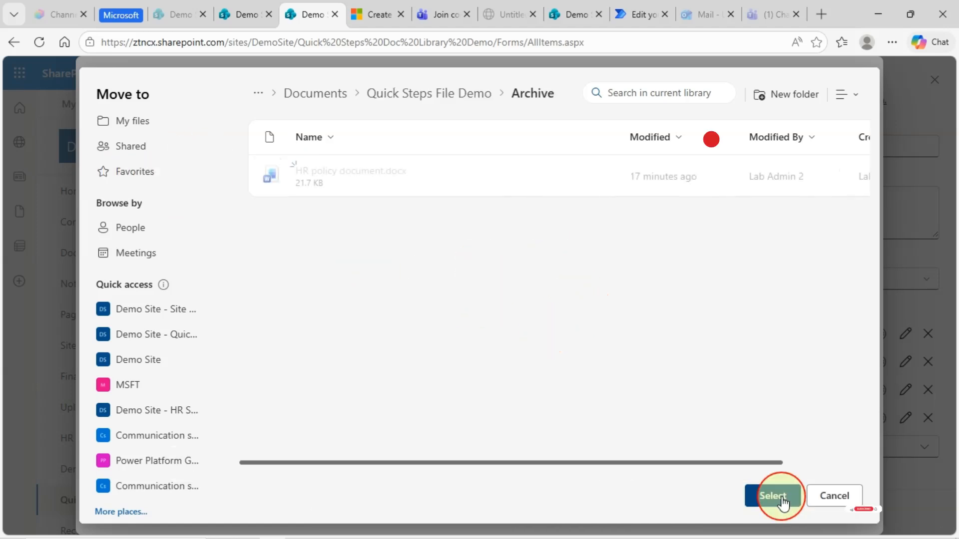
left_click(773, 496)
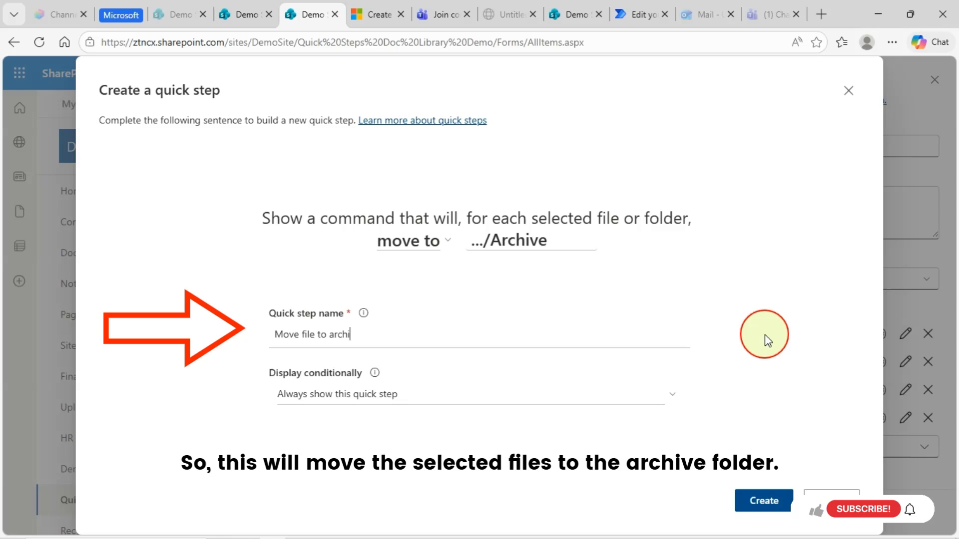
type("ve file to archiv")
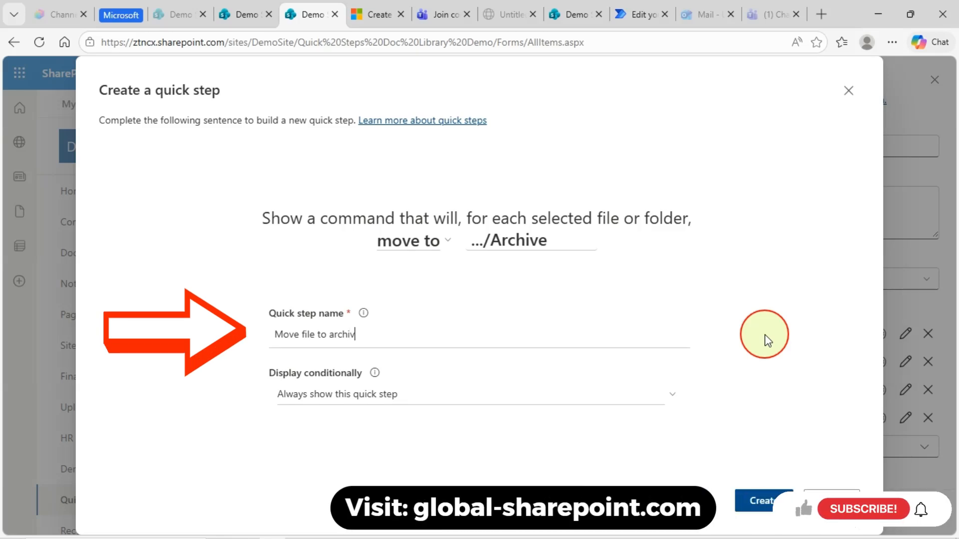
type("ed folder demo")
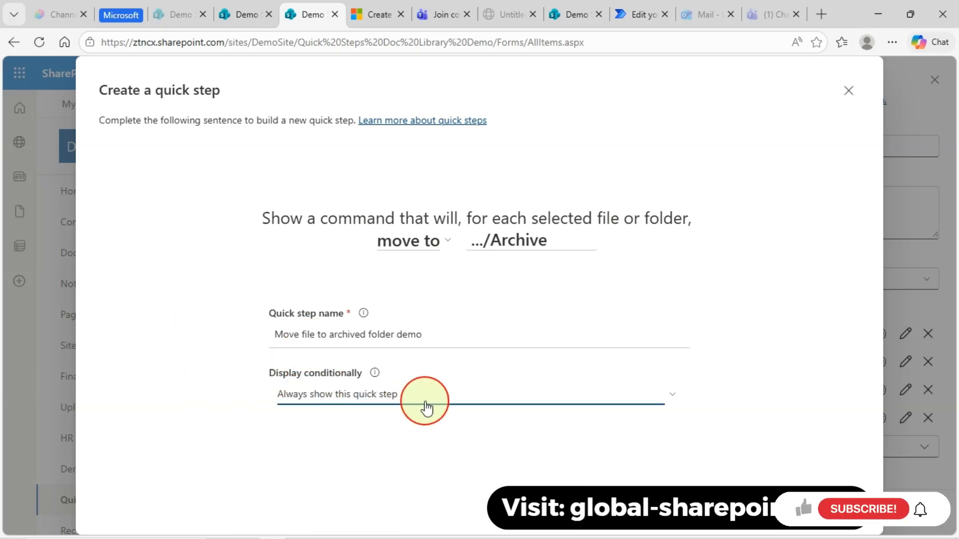
left_click(441, 401)
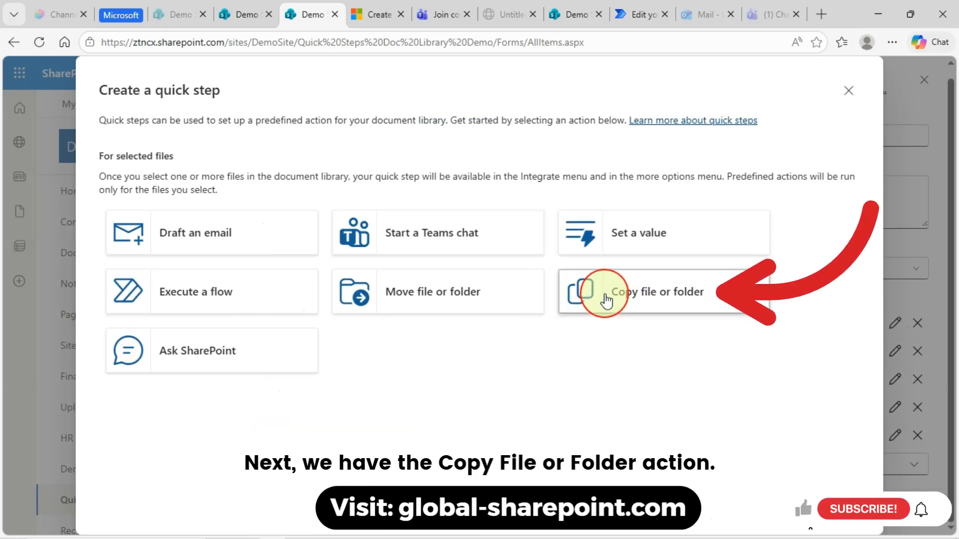
Step: Add a Copy file or folder quick step targeting the Working Files folder, named "Copy file or folder demo", and create it
left_click(607, 298)
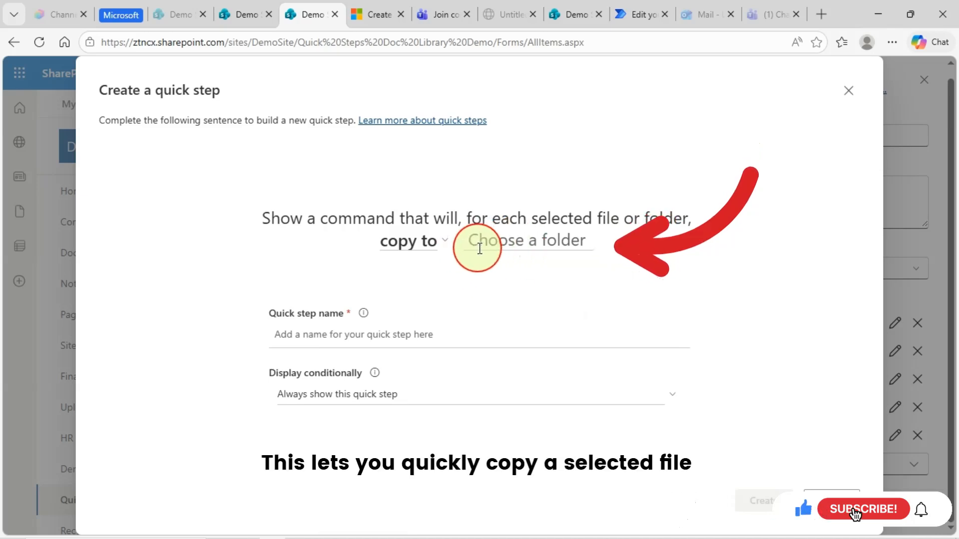
left_click(512, 245)
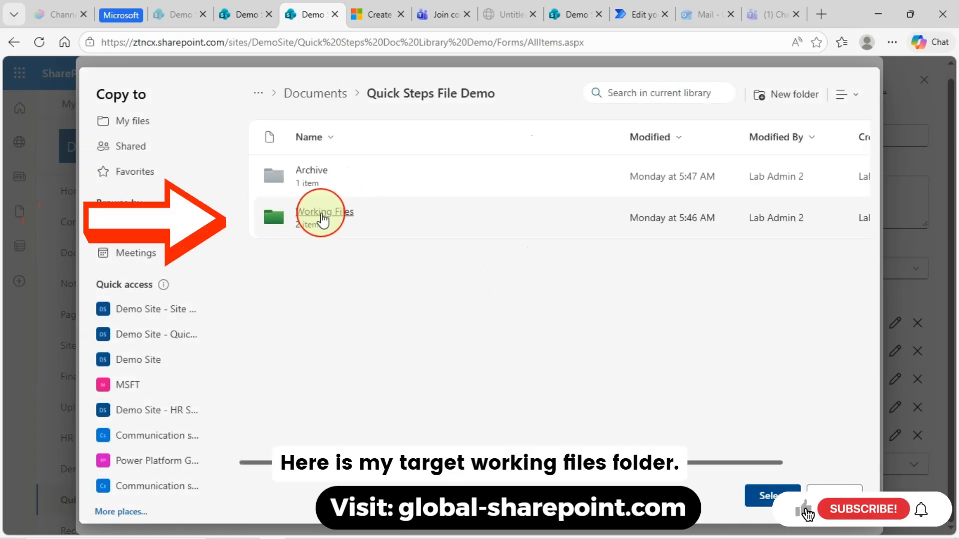
left_click(327, 212)
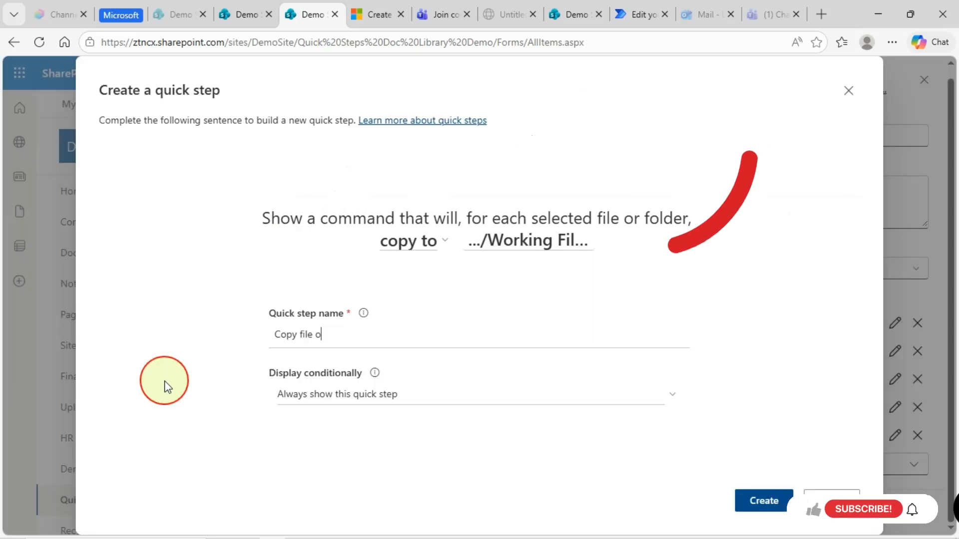
type("fo")
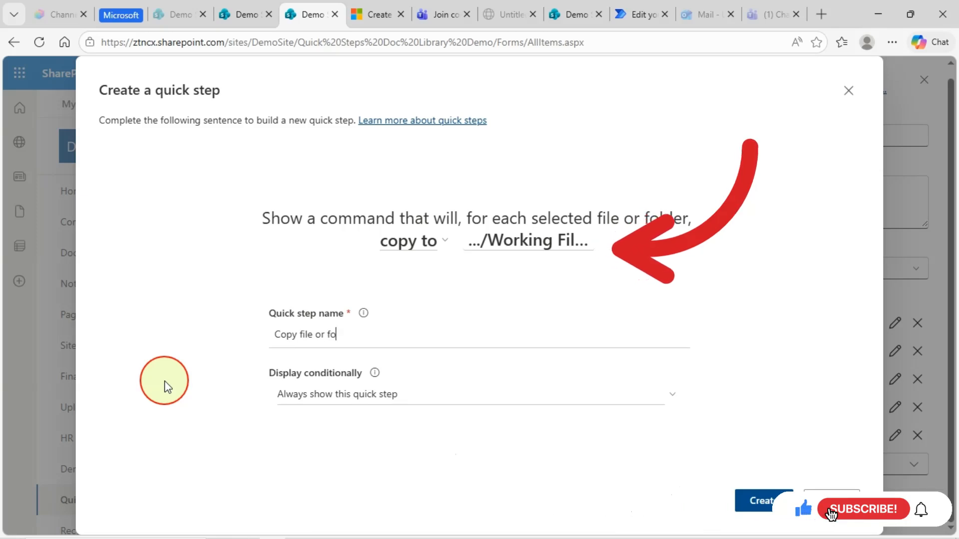
type("lder demo")
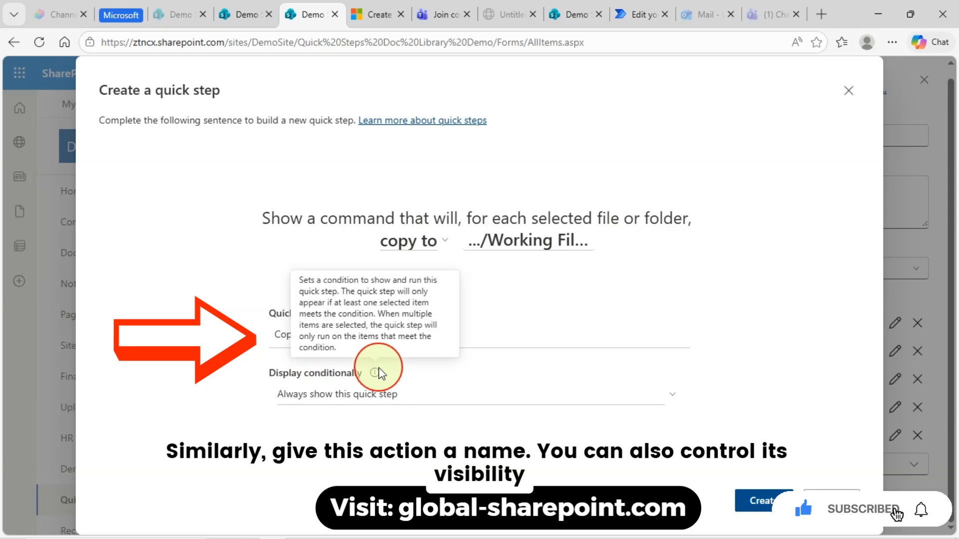
left_click(465, 395)
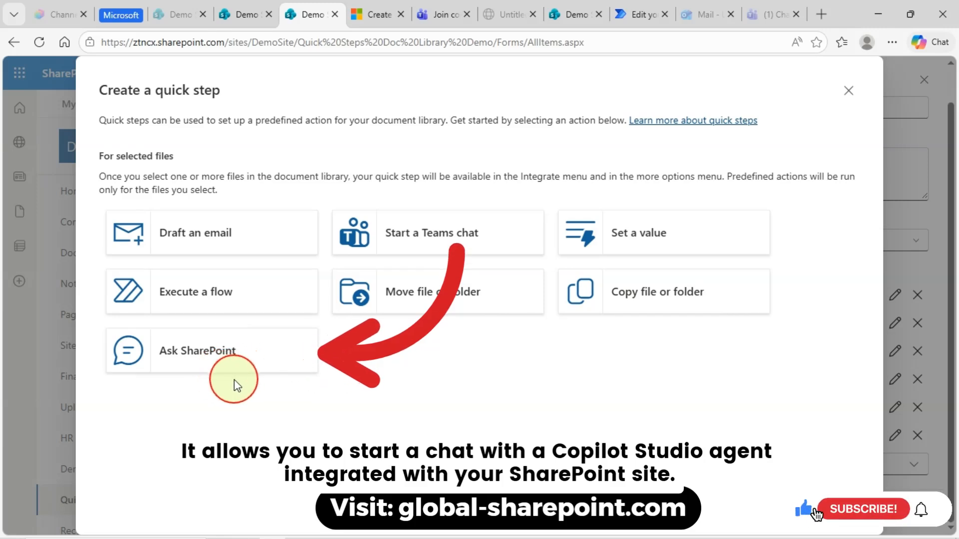
Step: Create an Ask SharePoint quick step named "Ask SharePoint Demo or Chat with agent demo" with prompt "Summarize this document", and save the column
left_click(149, 357)
left_click(300, 282)
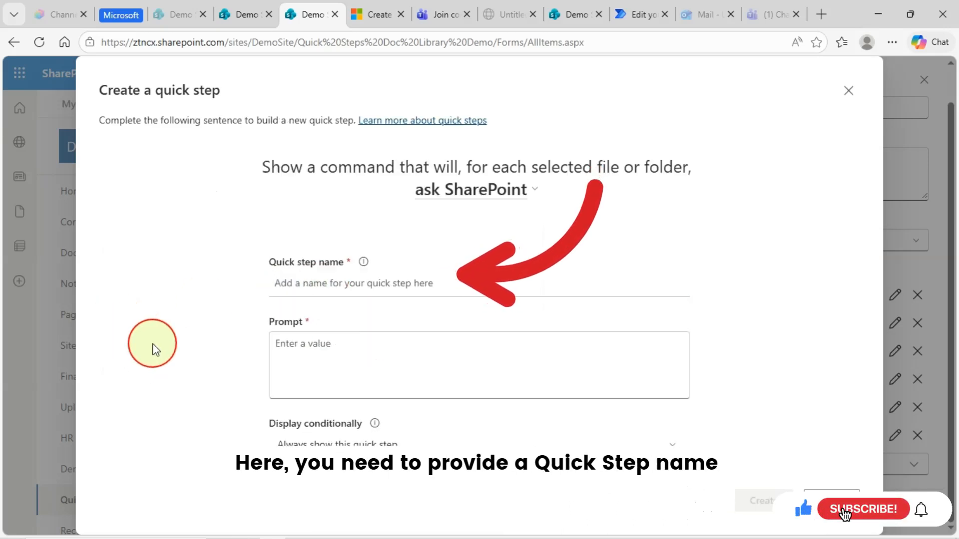
type("Ask Share")
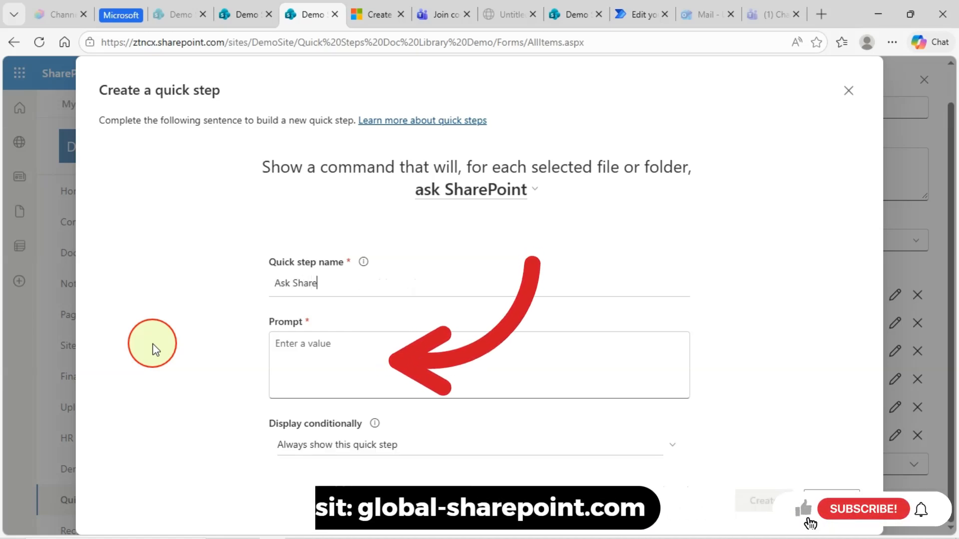
type("P")
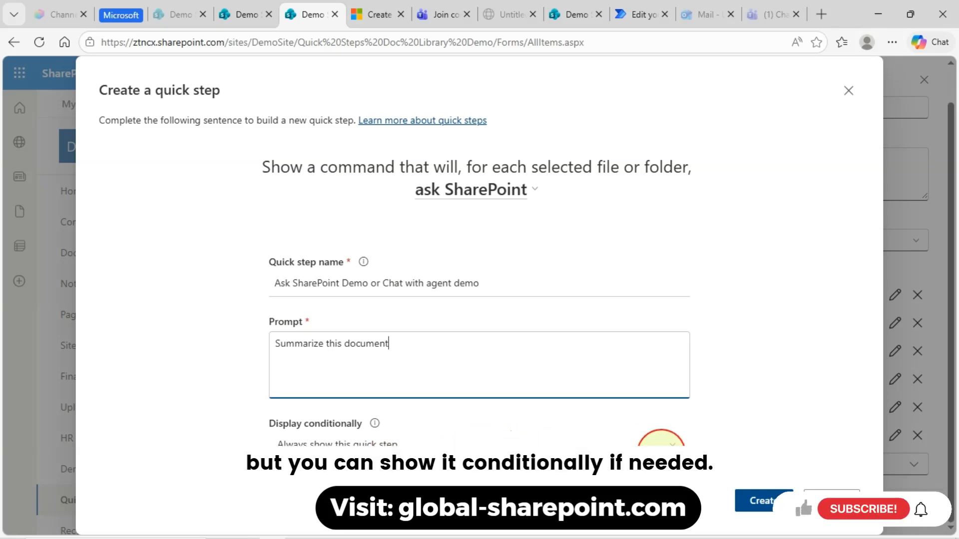
left_click(765, 502)
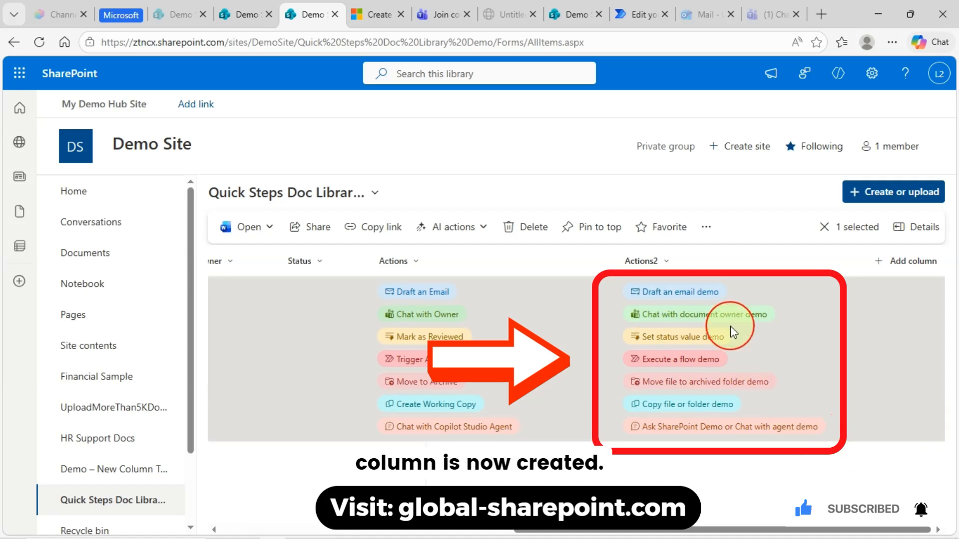
Step: Test the Ask SharePoint quick step in the Actions2 column, close the agent chat, and run it again
left_click(685, 435)
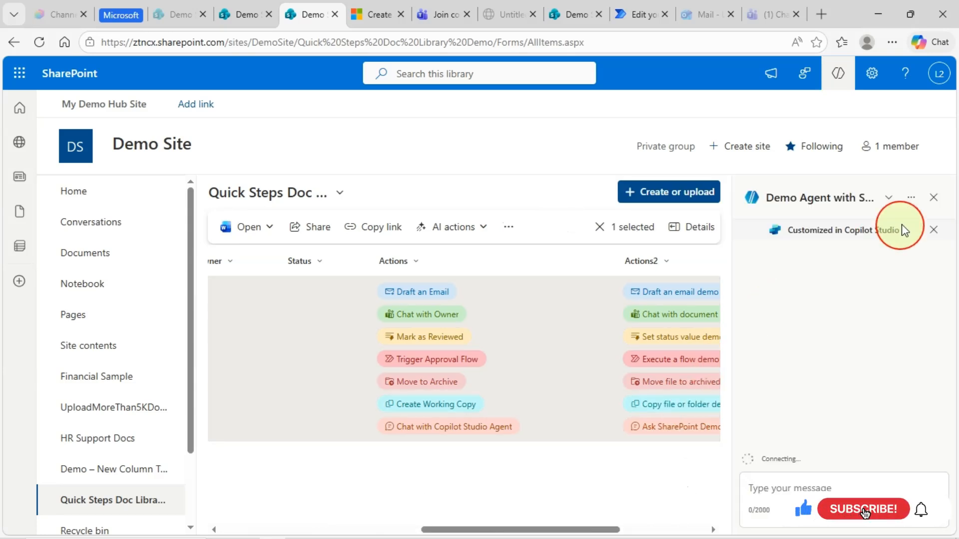
left_click(933, 197)
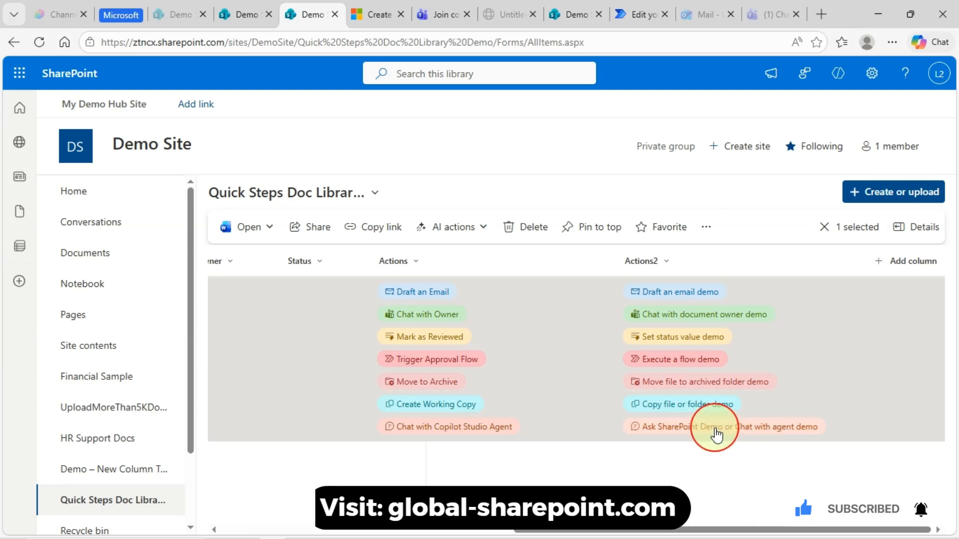
left_click(716, 428)
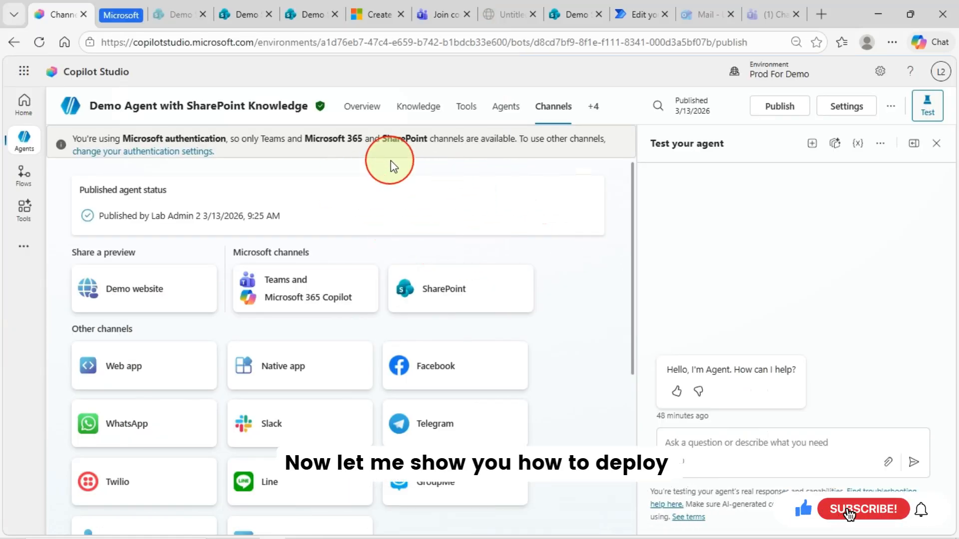
Step: Switch to Copilot Studio, review the demo agent's knowledge sources, and open its SharePoint channel settings
left_click(429, 120)
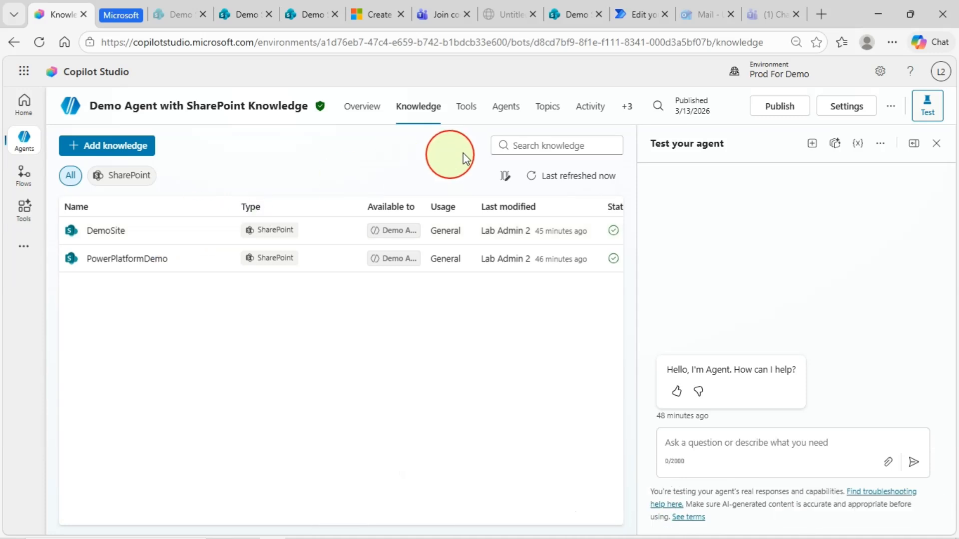
left_click(763, 110)
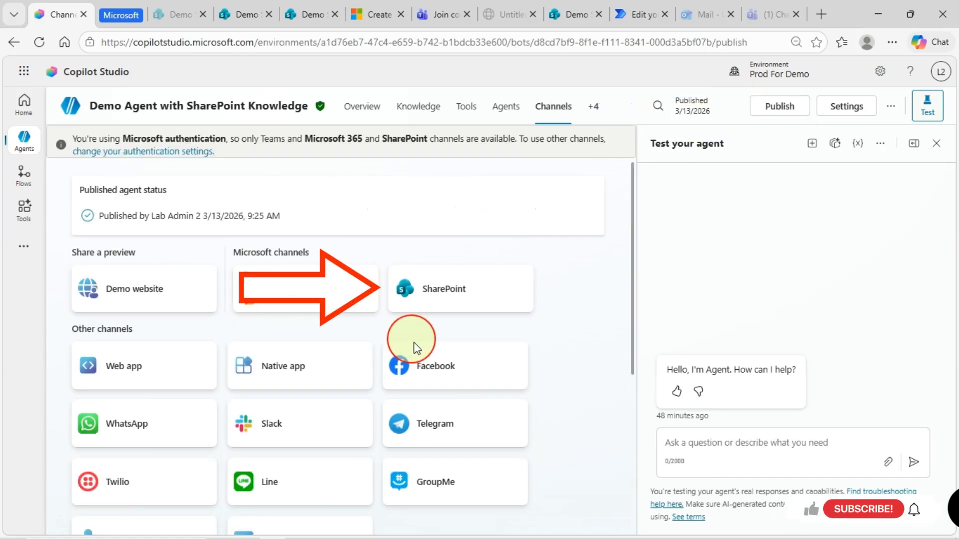
left_click(449, 295)
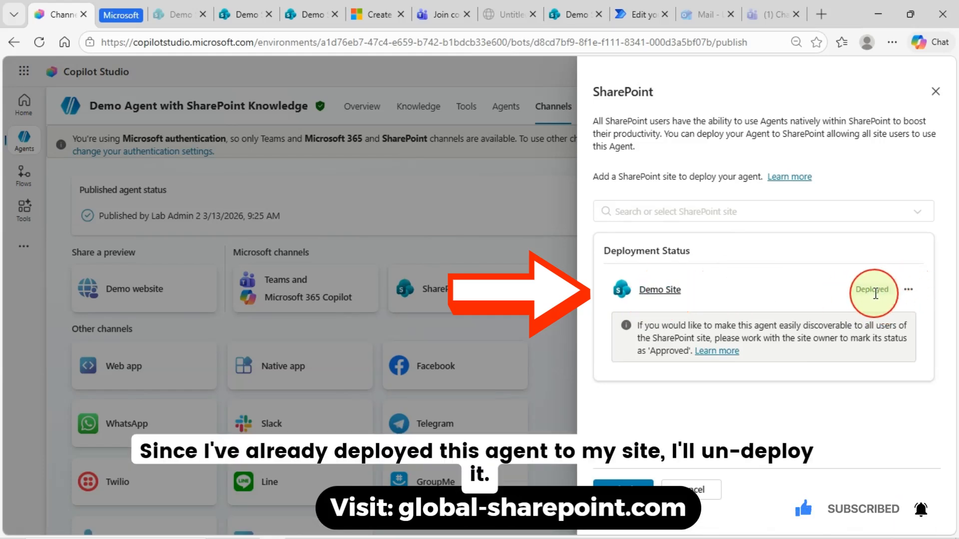
Step: Undeploy the agent from Demo Site and remove the site from the SharePoint channel's deployment list
left_click(908, 290)
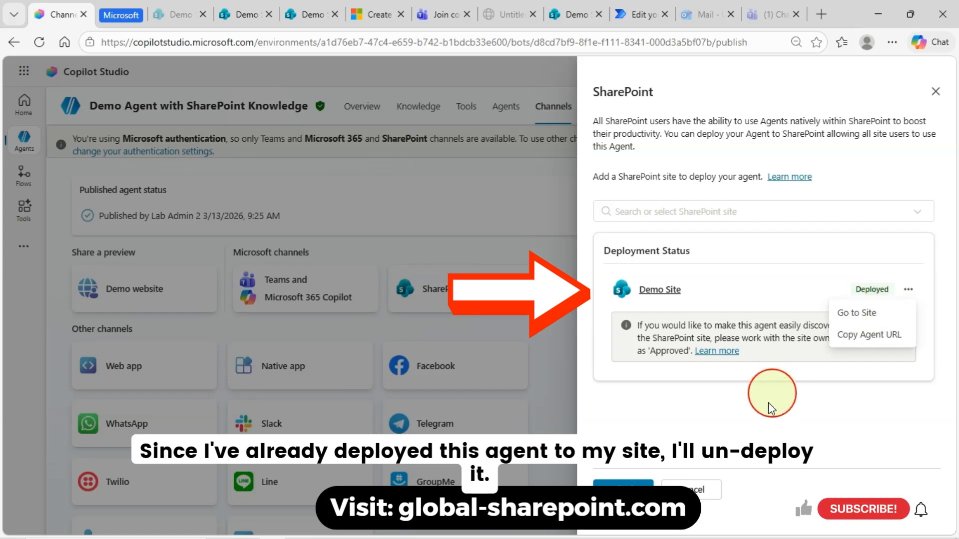
left_click(624, 491)
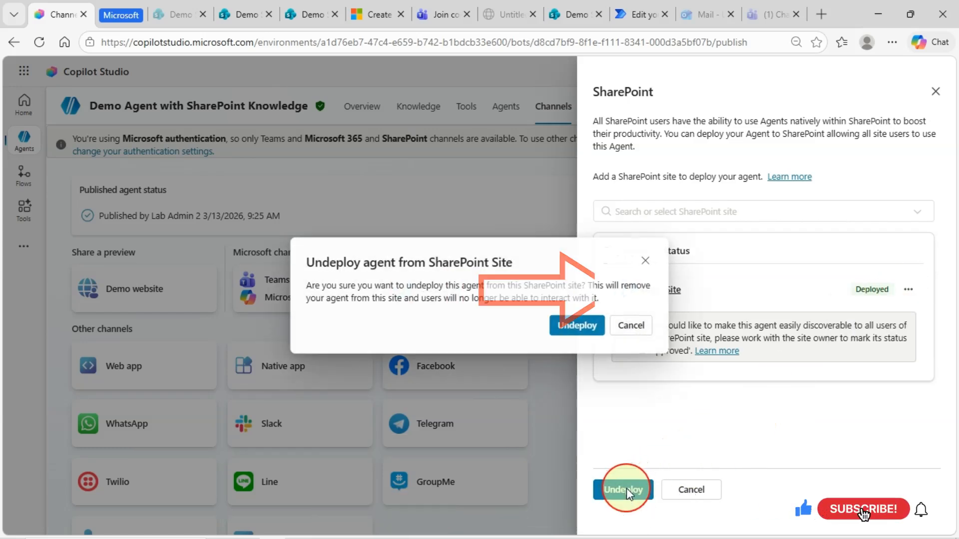
key("Return")
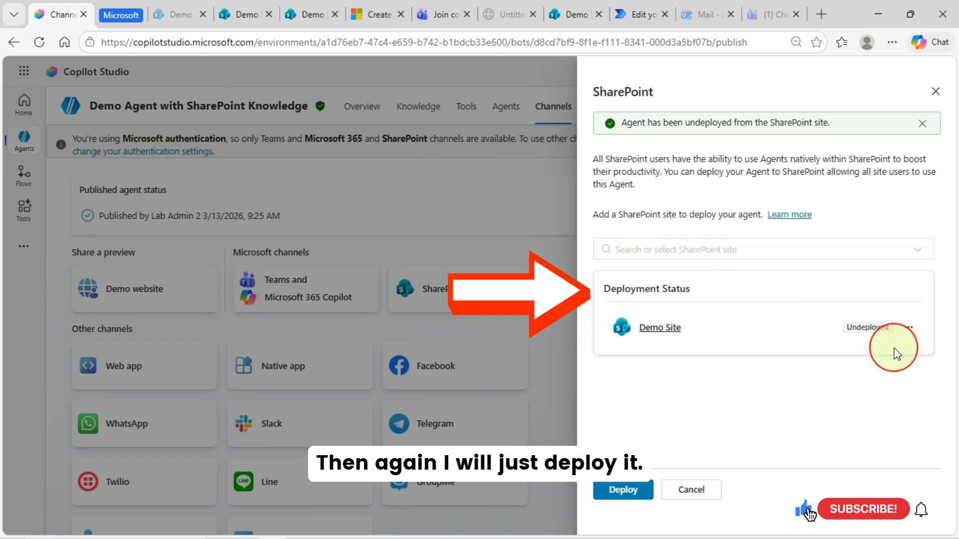
left_click(908, 328)
left_click(881, 394)
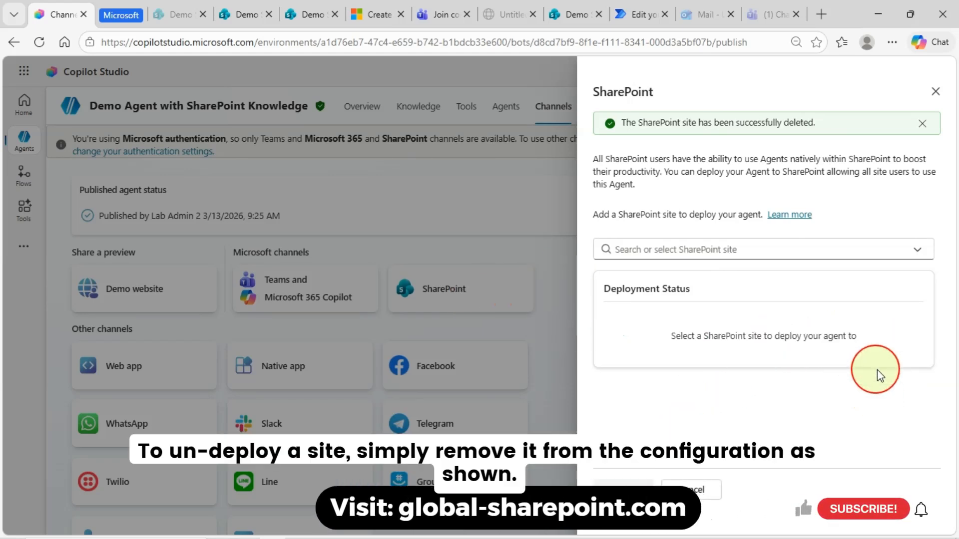
Step: Select Demo Site as the SharePoint site and deploy the agent to it
left_click(917, 255)
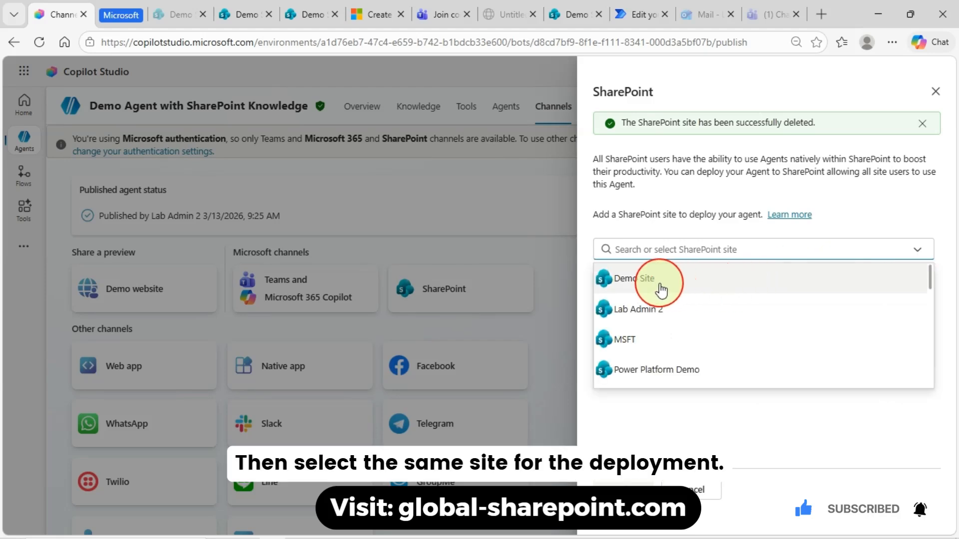
left_click(655, 284)
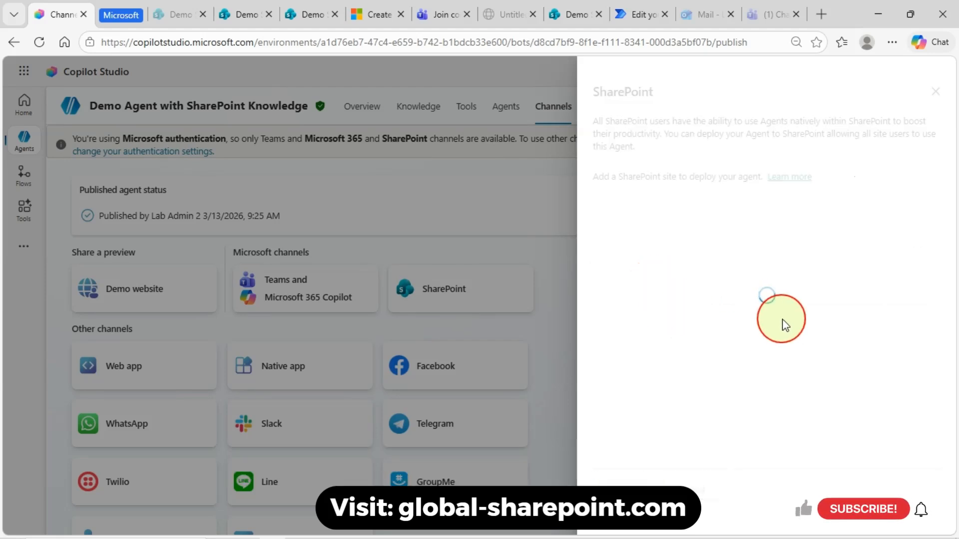
left_click(635, 490)
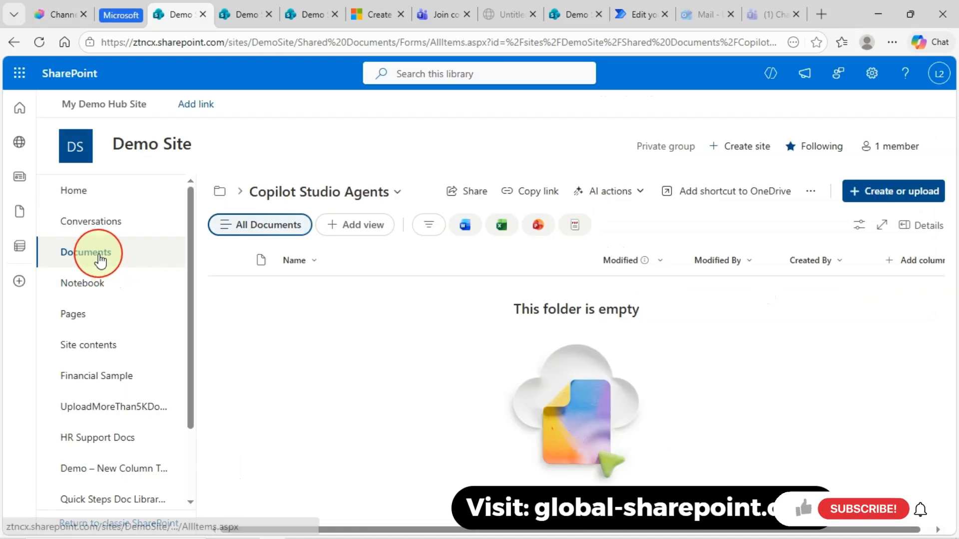
Step: Open the Copilot Studio Agents folder in Demo Site's Documents library and open the Demo Agent with SharePoint Knowledge file in the side pane
left_click(102, 257)
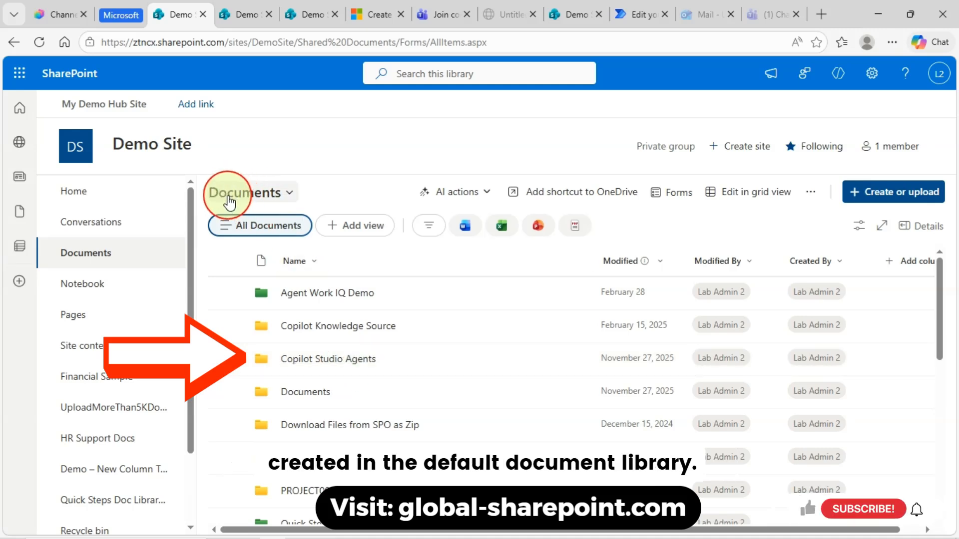
left_click(365, 360)
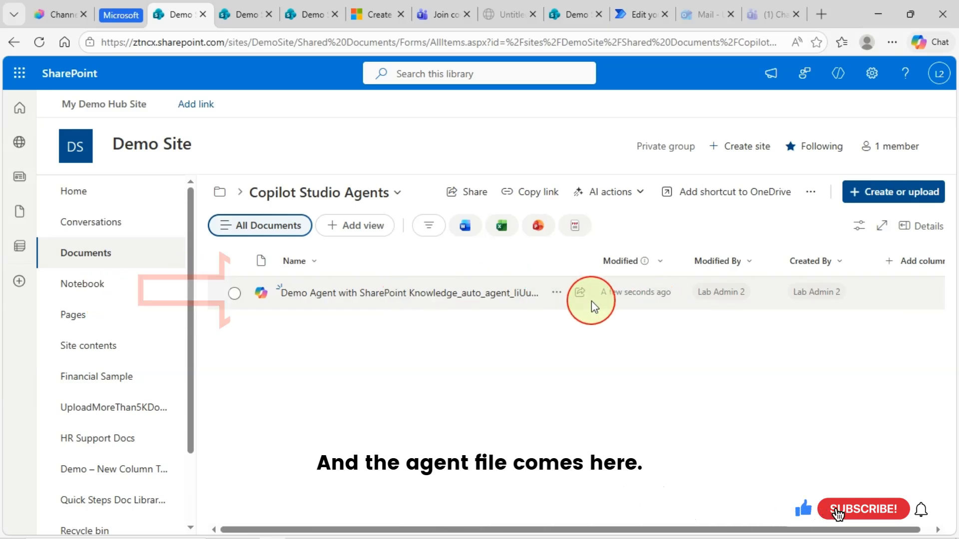
left_click(557, 300)
left_click(558, 295)
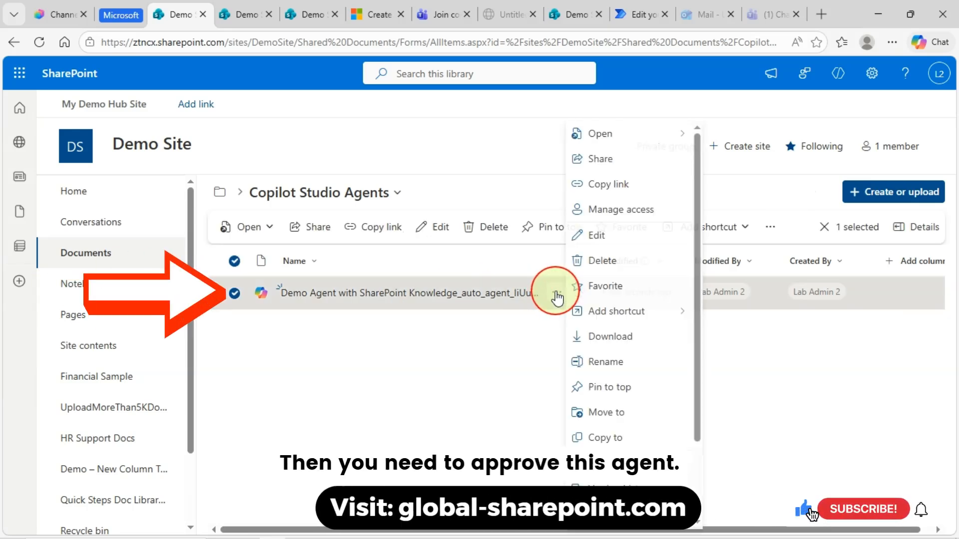
mouse_move(636, 134)
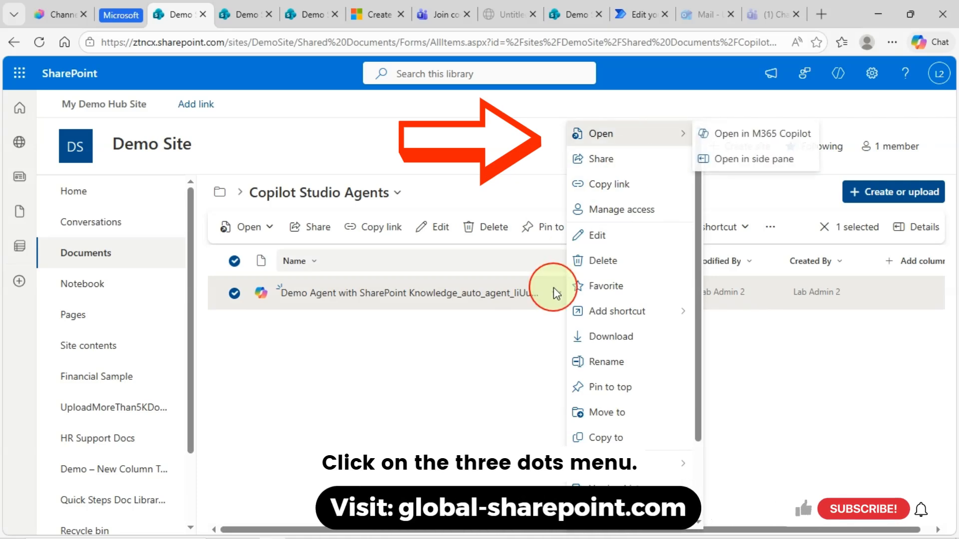
left_click(752, 165)
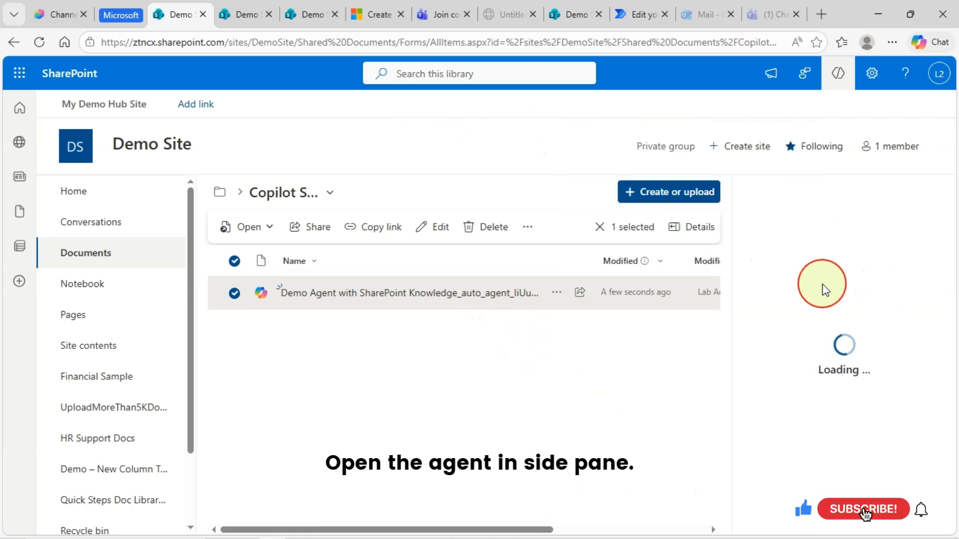
Step: Set the Demo Agent with SharePoint Knowledge as an approved agent for the site
left_click(910, 198)
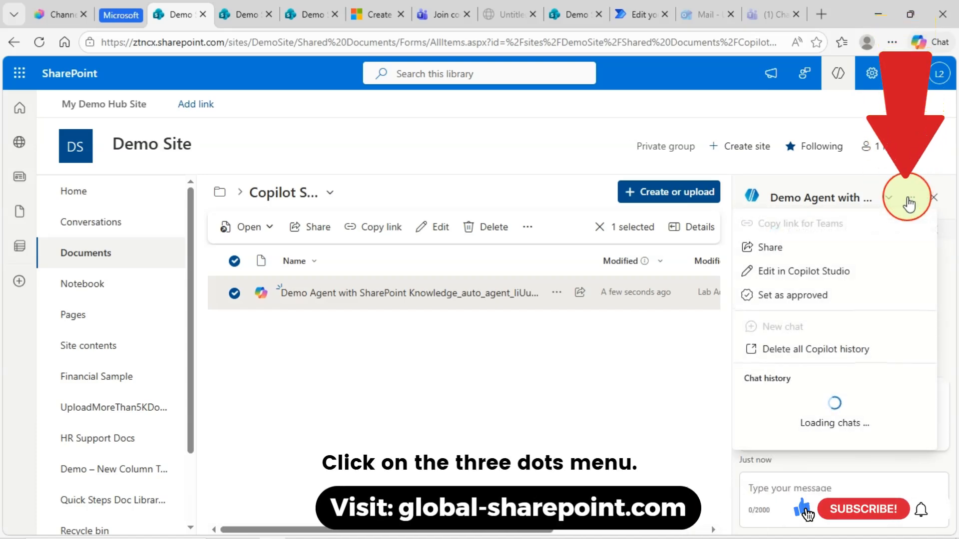
left_click(794, 298)
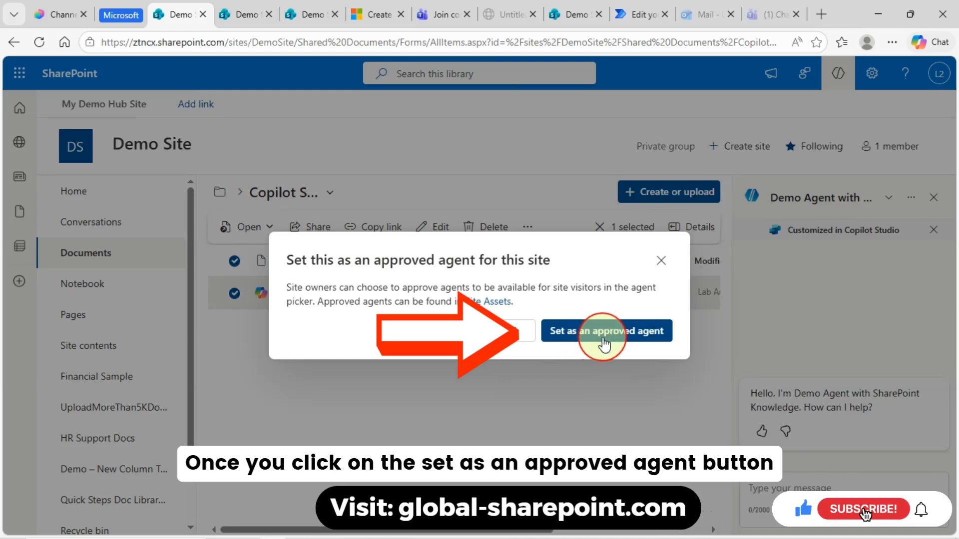
left_click(603, 335)
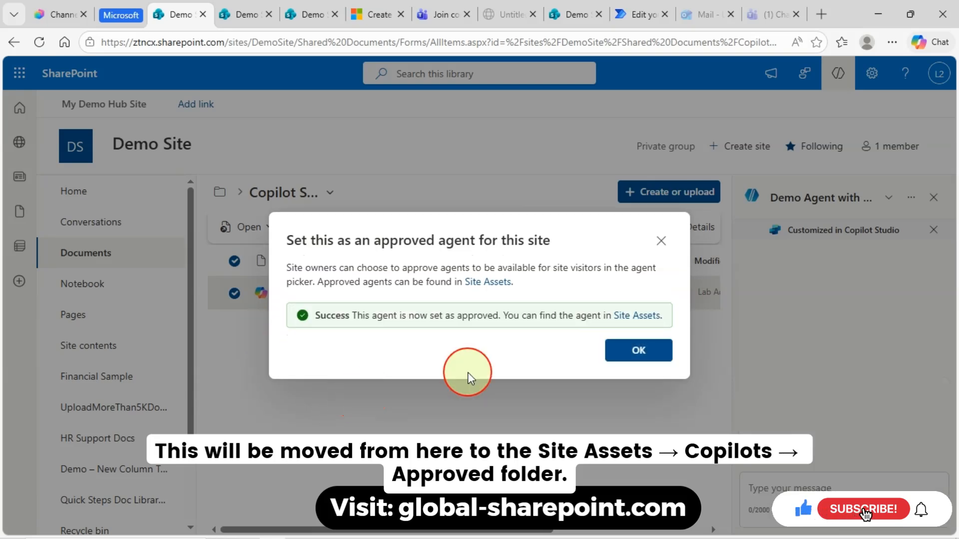
left_click(637, 350)
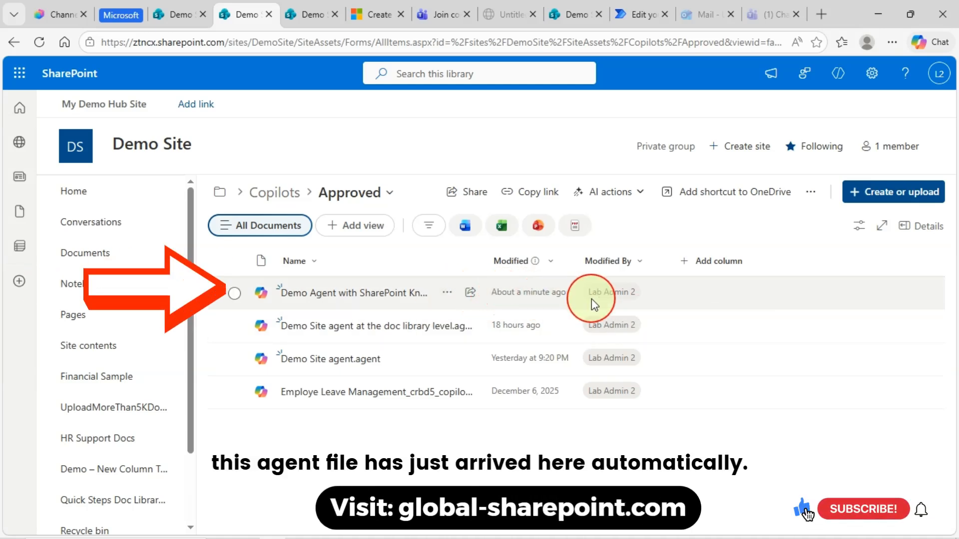
Step: Check the Demo Agent with SharePoint Knowledge file and its available actions in the Copilots > Approved folder of Site Assets
left_click(233, 293)
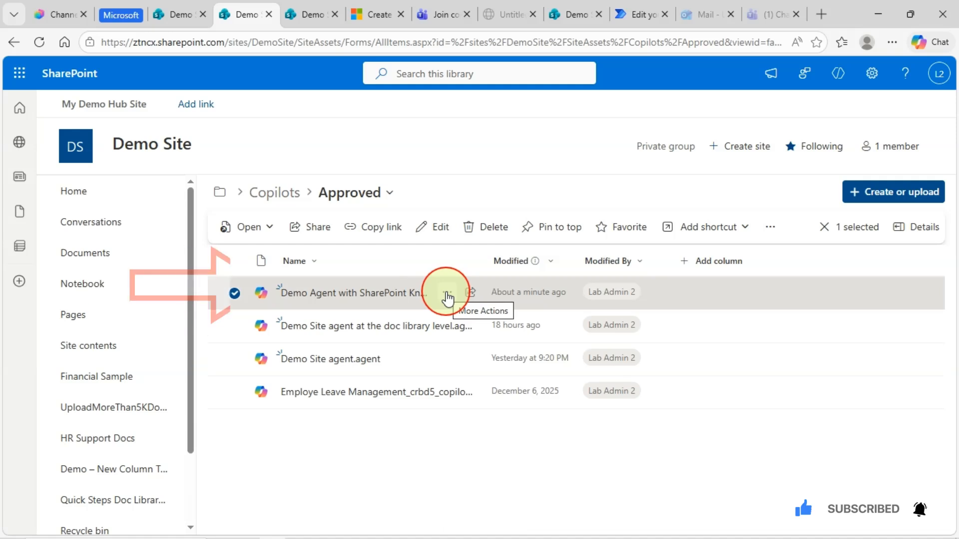
left_click(447, 295)
left_click(398, 436)
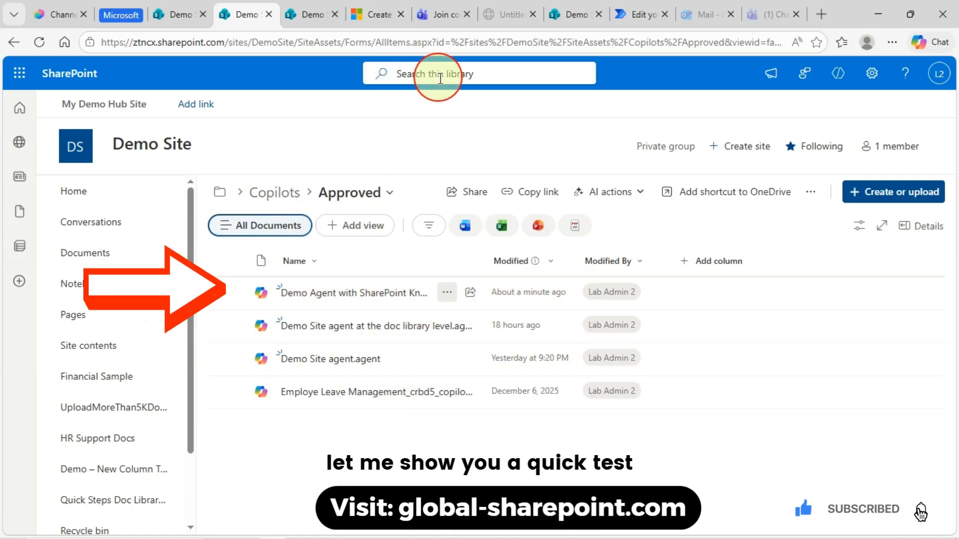
Step: Test the Ask SharePoint quick step in the Actions2 column for Demo IT Policy document.docx in the Quick Steps document library
left_click(313, 17)
left_click(642, 364)
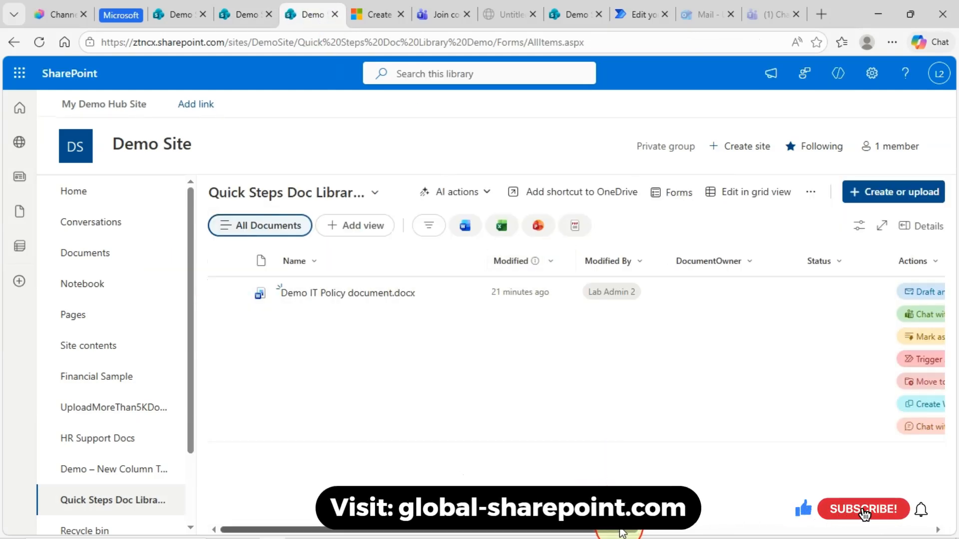
left_click_drag(621, 533, 793, 510)
left_click_drag(793, 510, 894, 510)
left_click(782, 428)
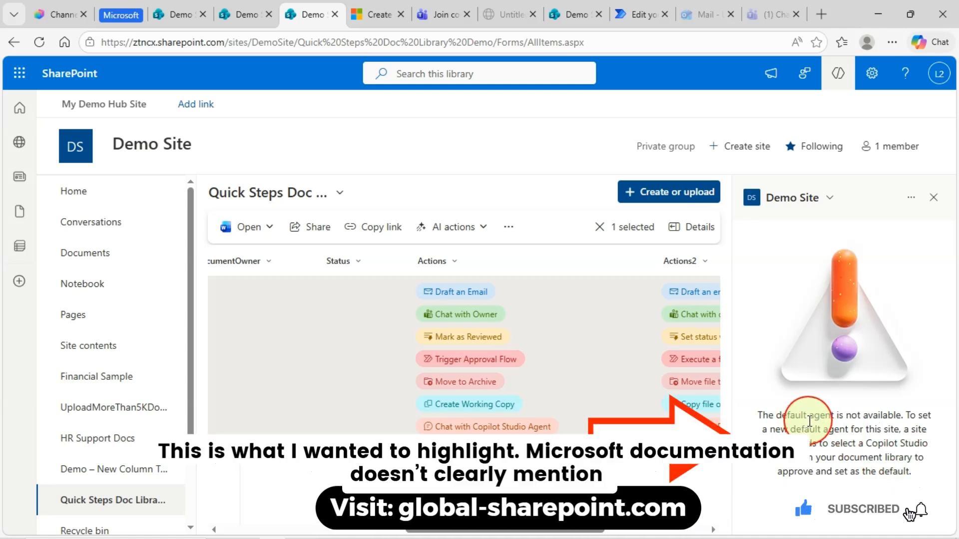
Step: Review the Copilot Studio agent file in the Approved folder and switch back to the Quick Steps document library
left_click(247, 14)
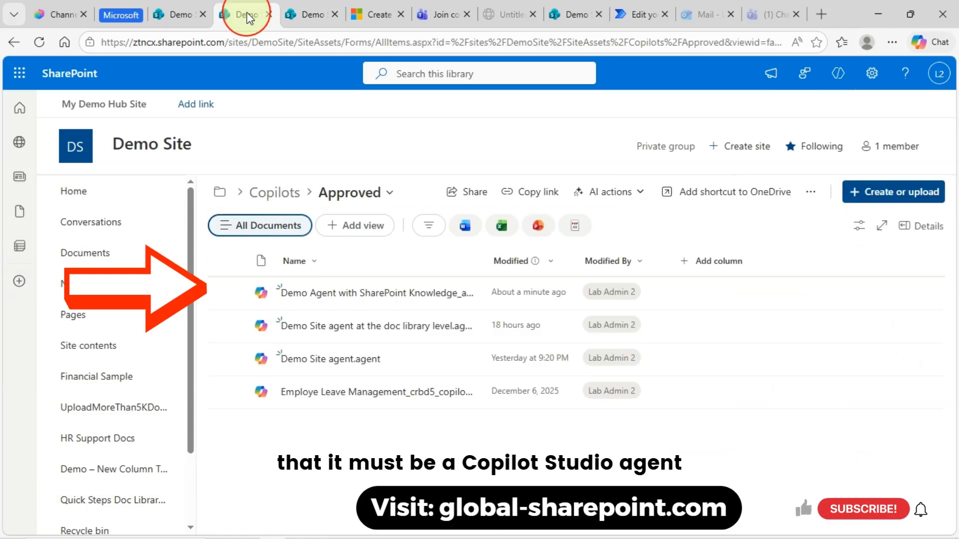
left_click(234, 295)
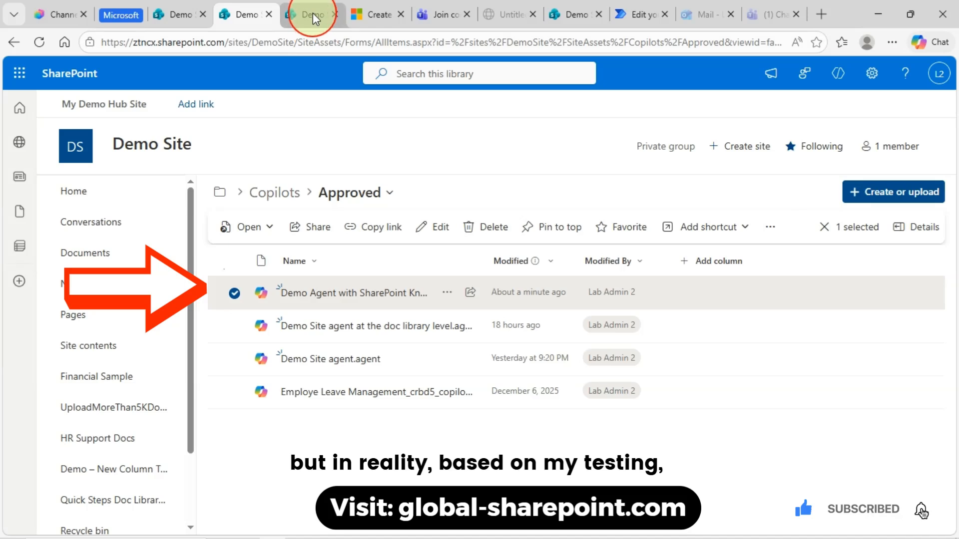
left_click(234, 293)
left_click(313, 12)
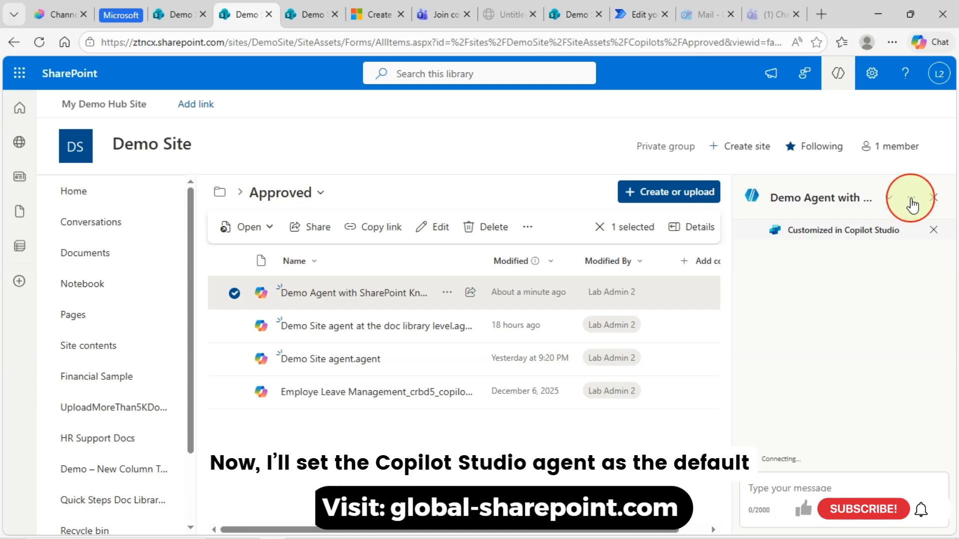
Step: Set the Demo Agent with SharePoint Knowledge from the Approved folder as the default agent for the site
left_click(911, 198)
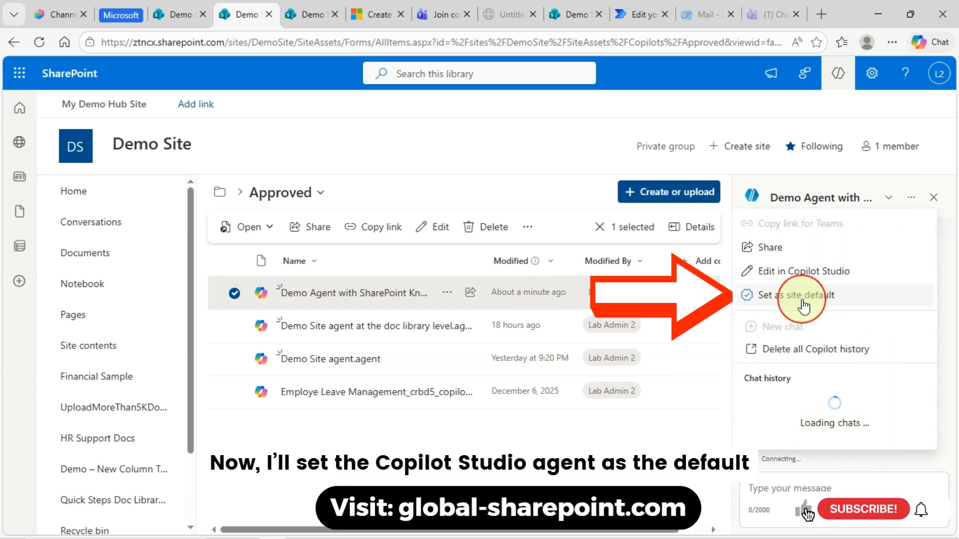
left_click(800, 299)
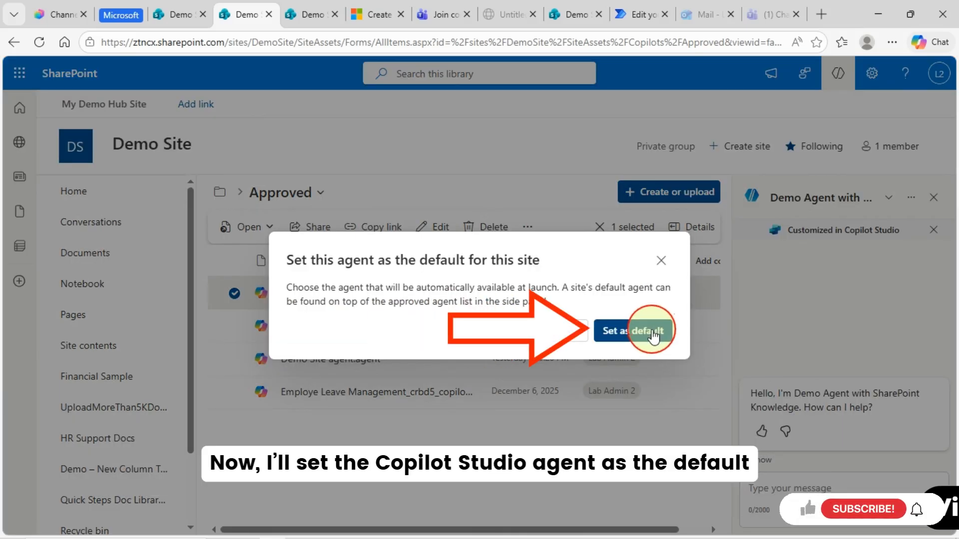
left_click(653, 335)
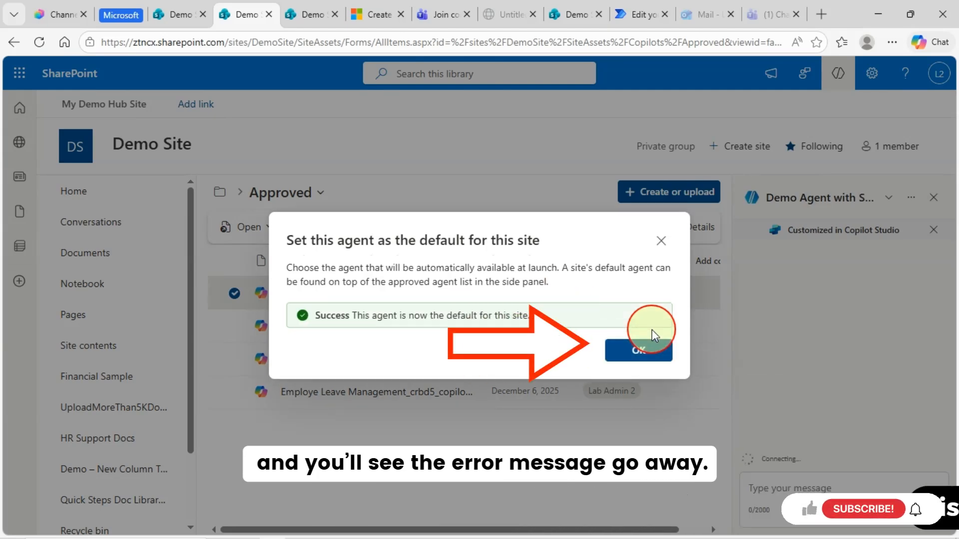